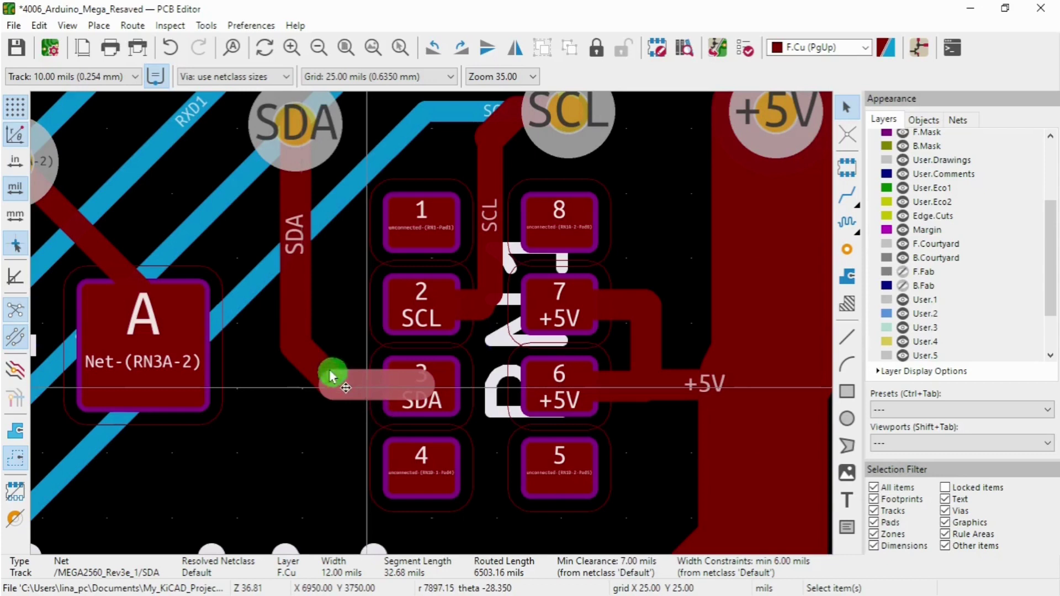
Delete the short and diagonal SDA segments that run into pad 3.
{"action": "left_click", "coordinate": [416, 337]}
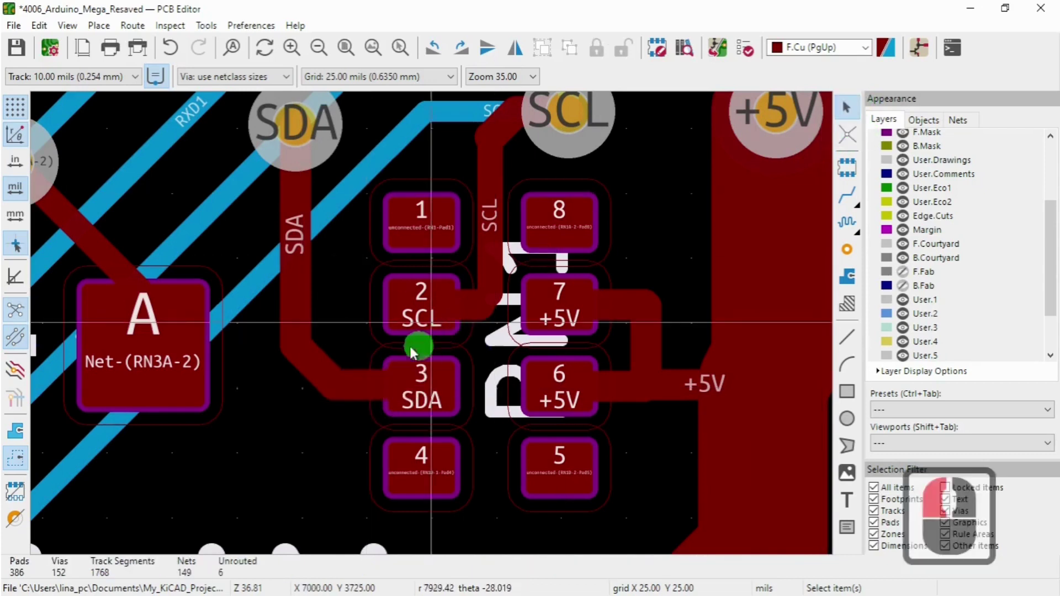
{"action": "left_click", "coordinate": [363, 381]}
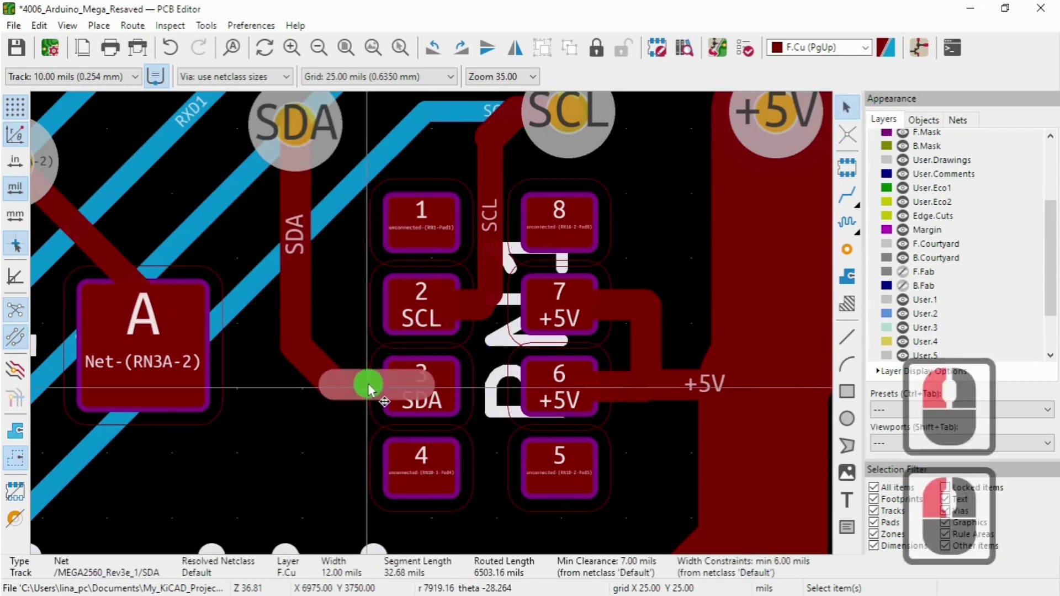
{"action": "key", "text": "Delete"}
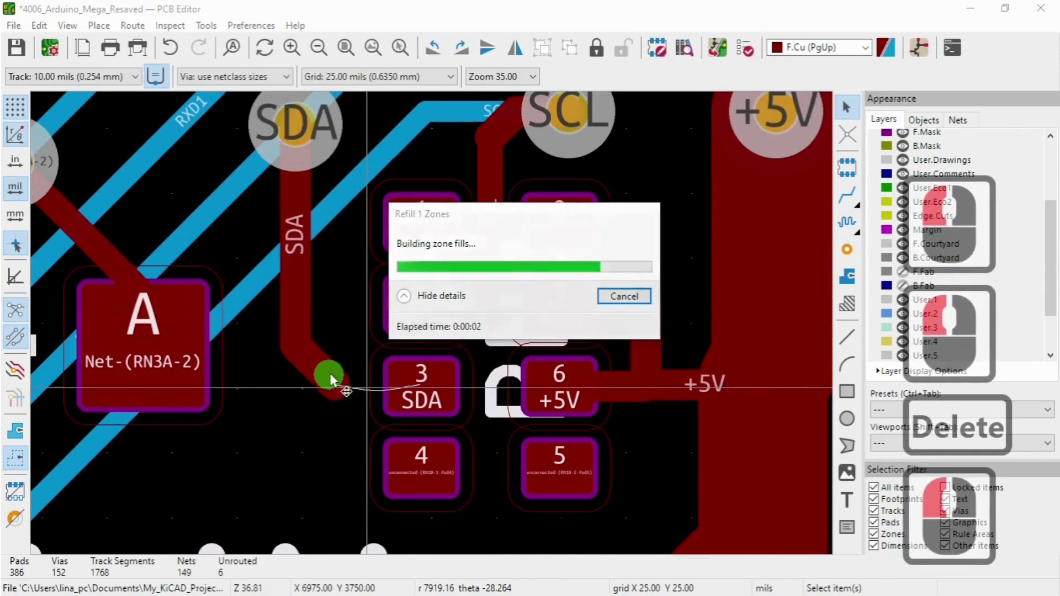
{"action": "left_click", "coordinate": [325, 377]}
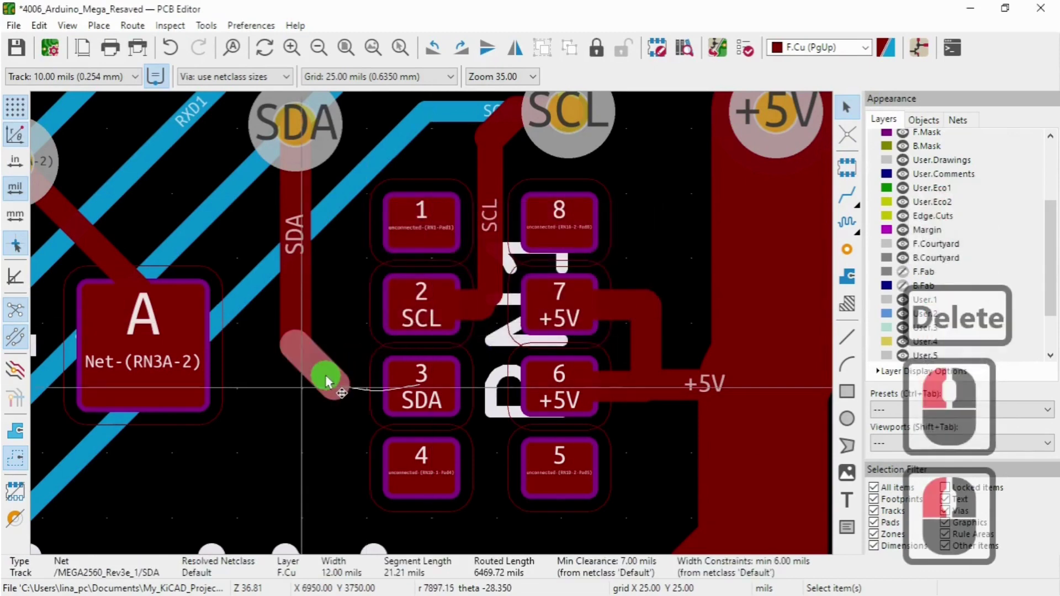
{"action": "key", "text": "Delete"}
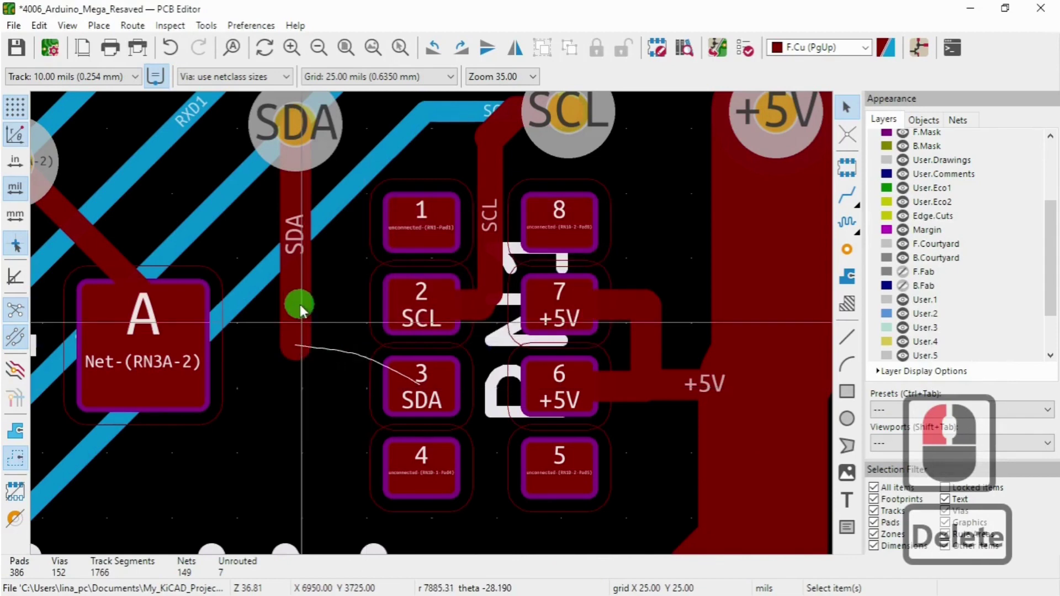
Inspect the vertical SDA track's properties, leaving its width at 12 mils.
{"action": "left_click", "coordinate": [299, 303]}
{"action": "right_click", "coordinate": [299, 303]}
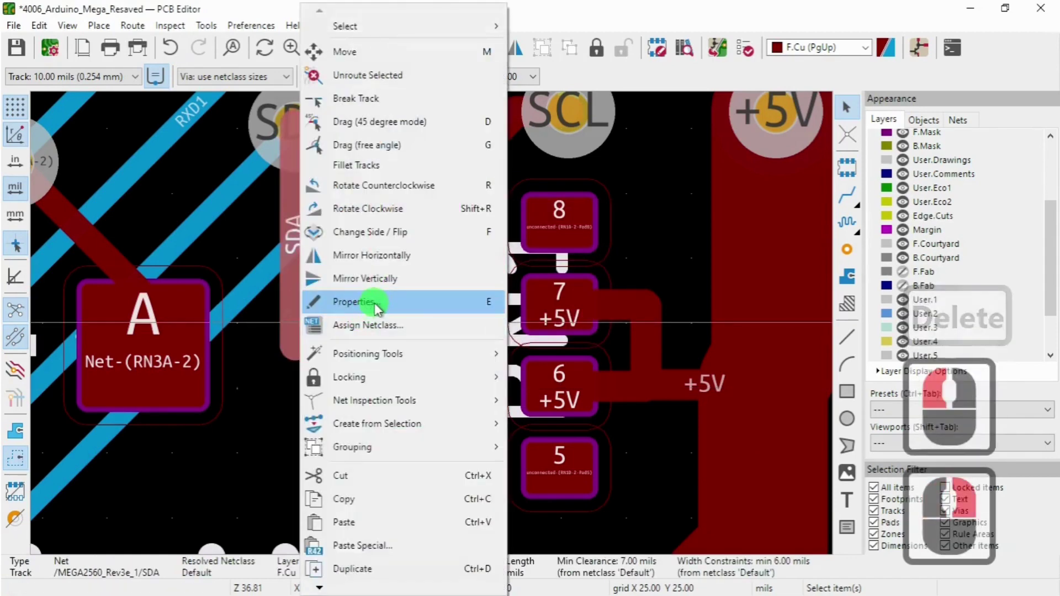
{"action": "left_click", "coordinate": [377, 304]}
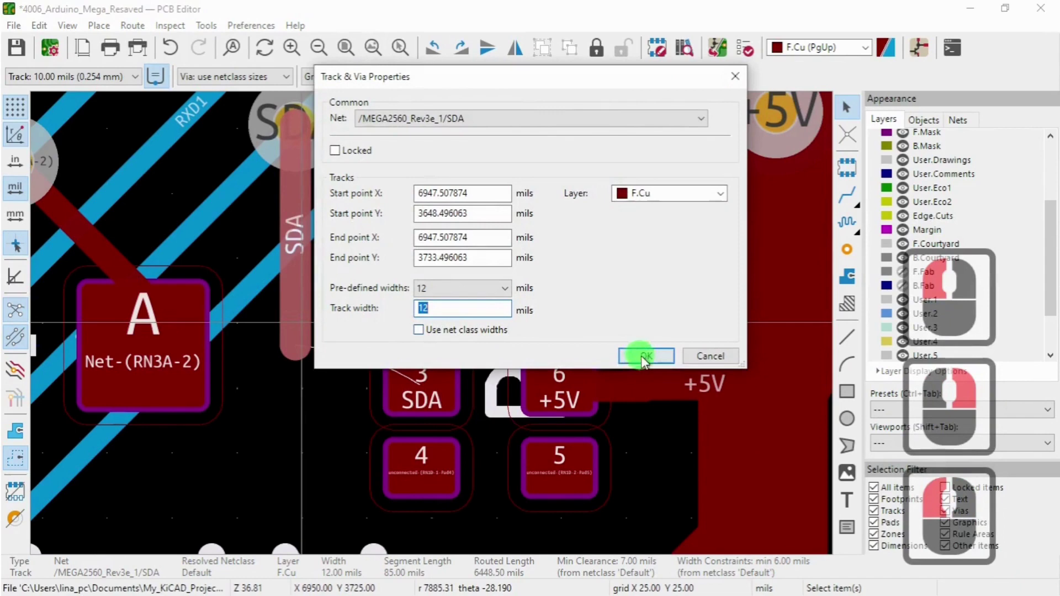
{"action": "left_click", "coordinate": [711, 356]}
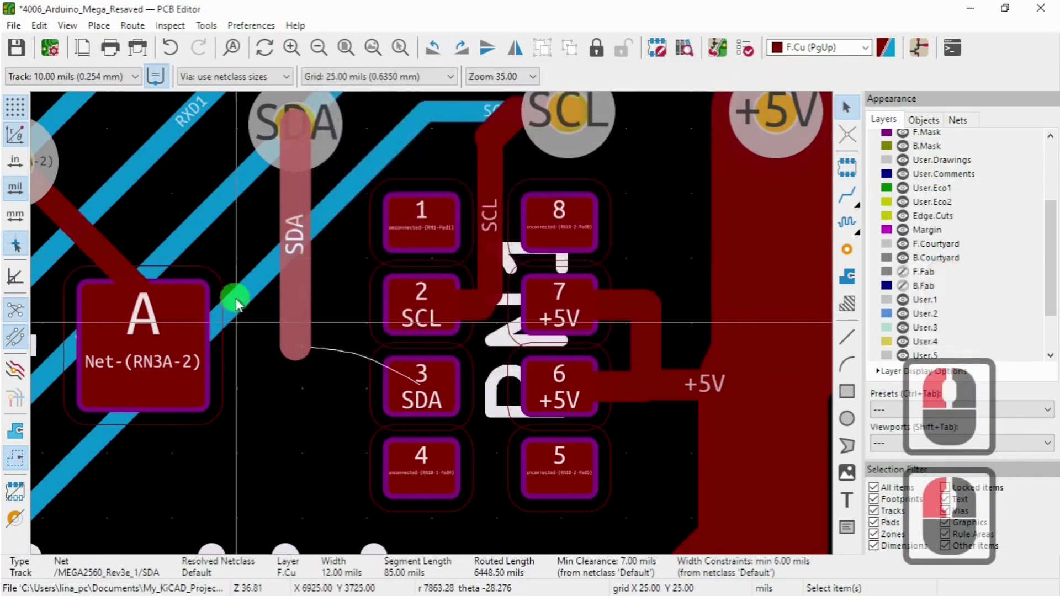
{"action": "left_click", "coordinate": [53, 77]}
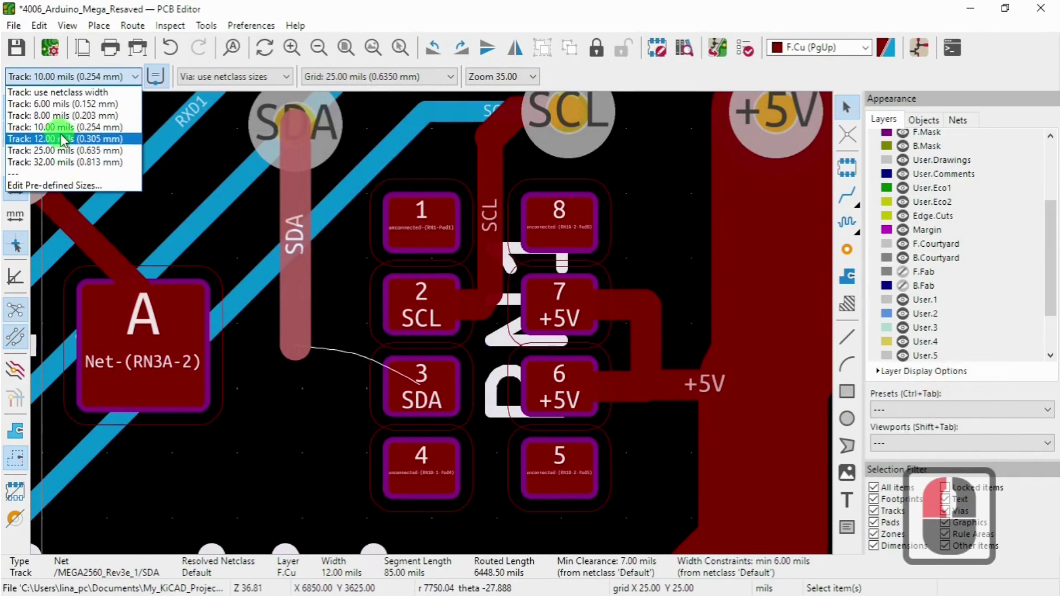
Add a 15 mils entry to the predefined track widths in Board Setup.
{"action": "left_click", "coordinate": [43, 186]}
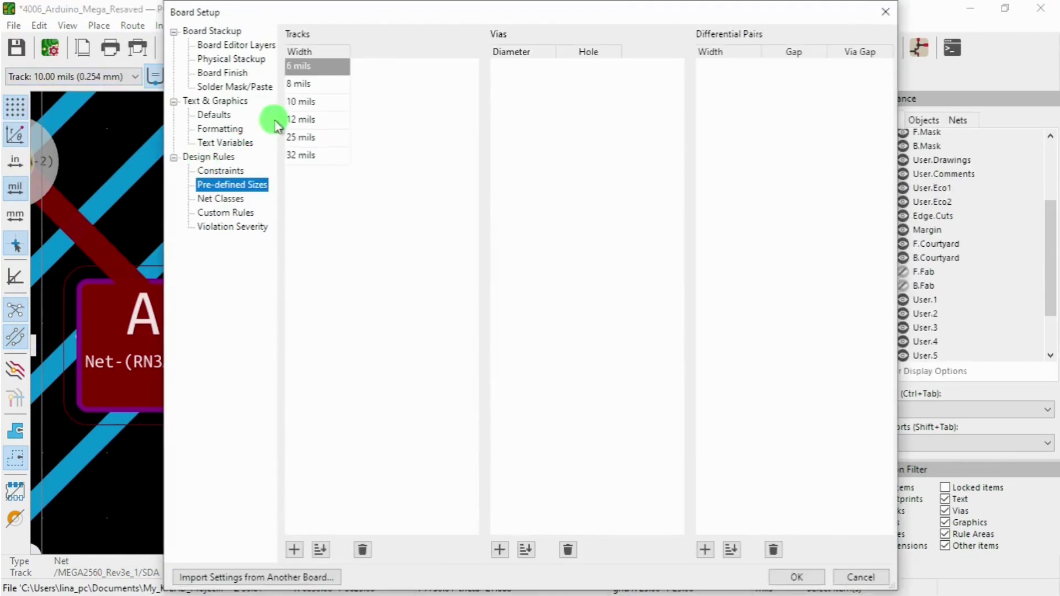
{"action": "left_click", "coordinate": [295, 550]}
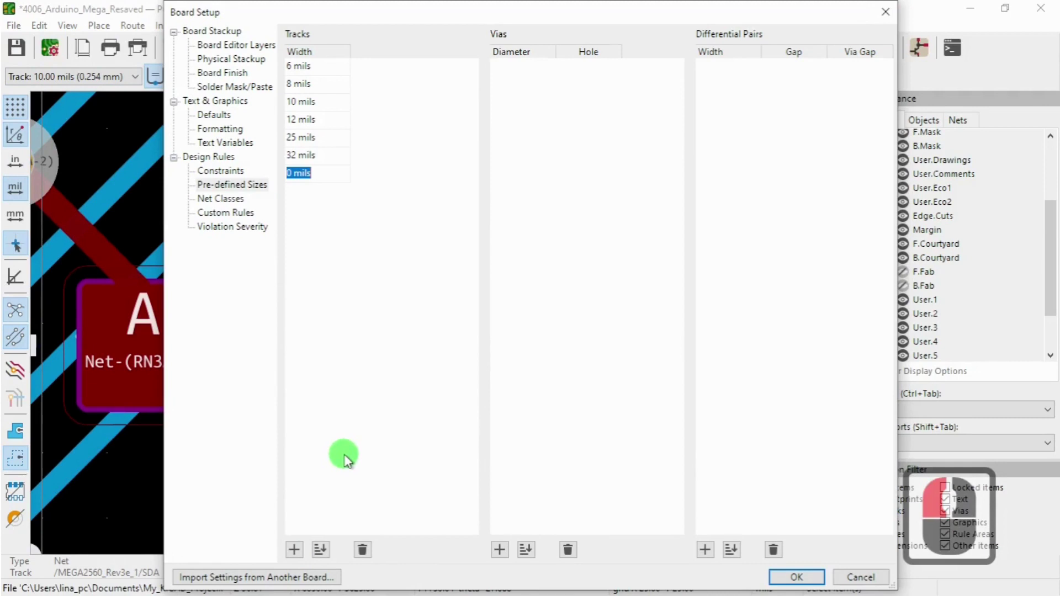
{"action": "type", "text": "15"}
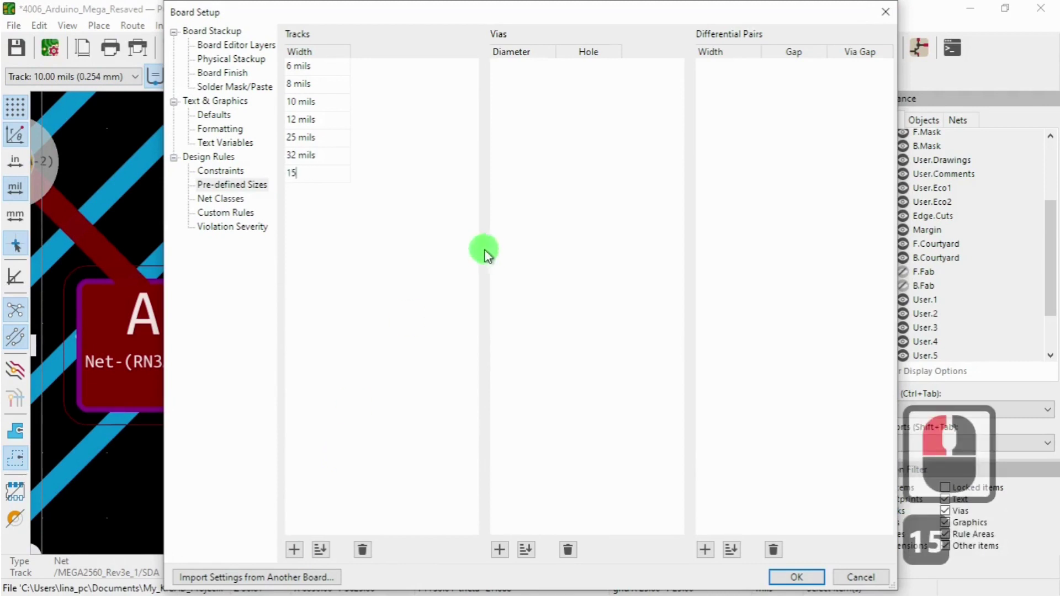
{"action": "left_click", "coordinate": [369, 288]}
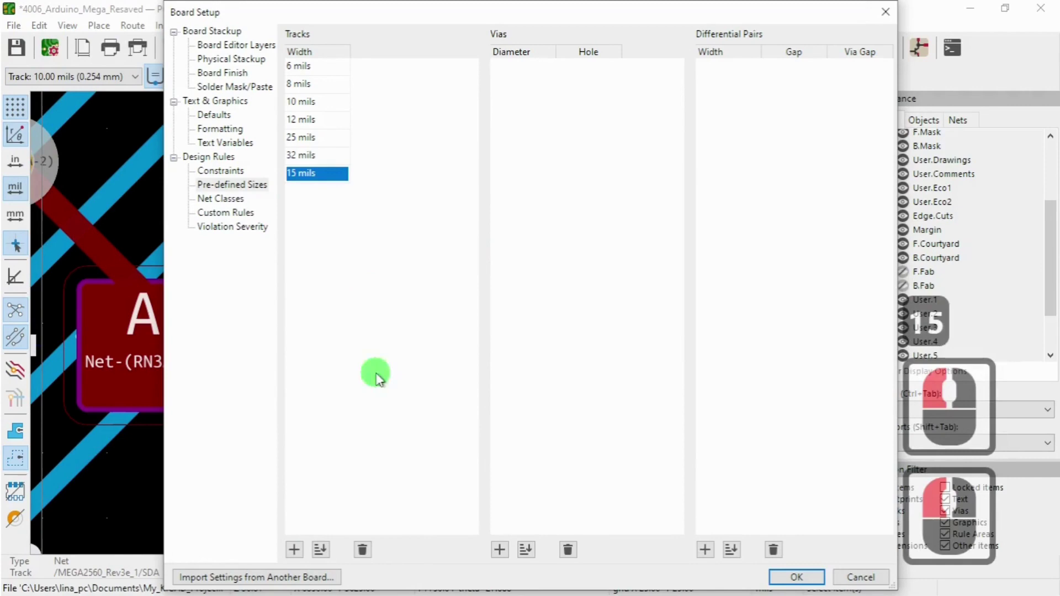
{"action": "left_click", "coordinate": [797, 578]}
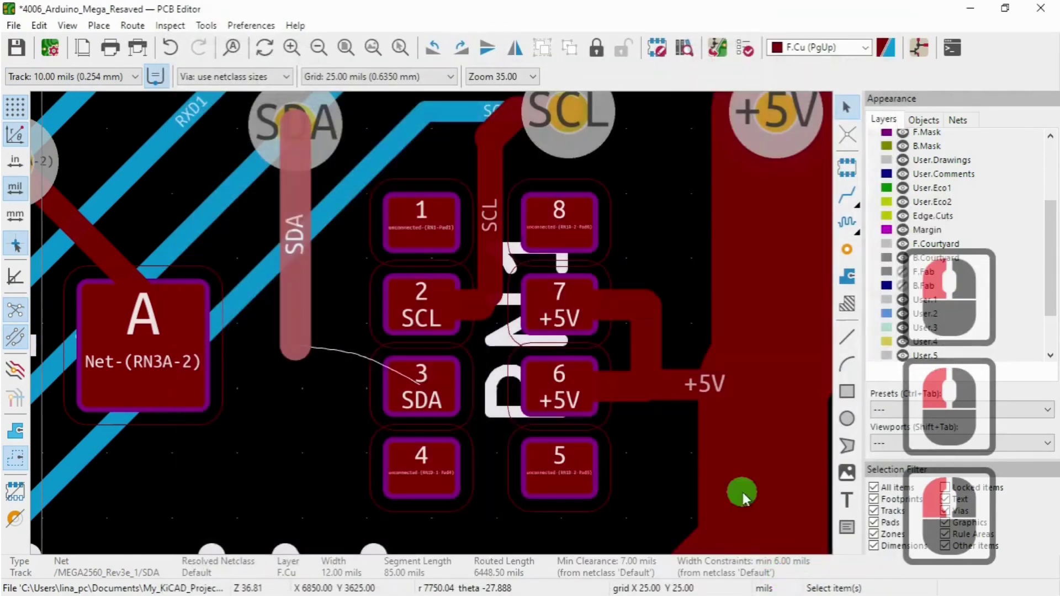
Start a 6-mil SDA route from pad 3 with a first point beside the pad.
{"action": "left_click", "coordinate": [81, 77]}
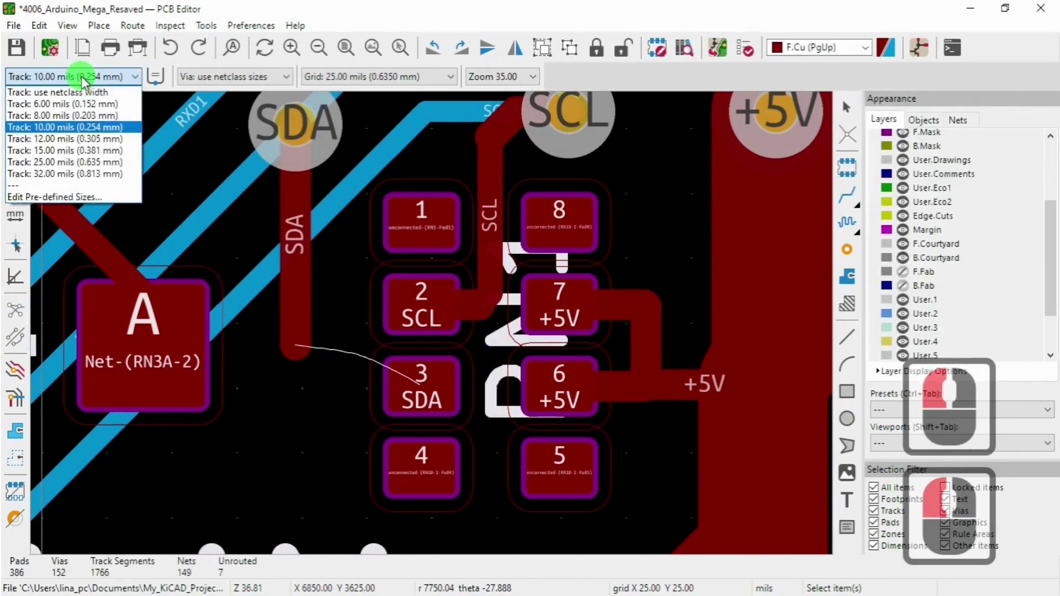
{"action": "left_click", "coordinate": [47, 104]}
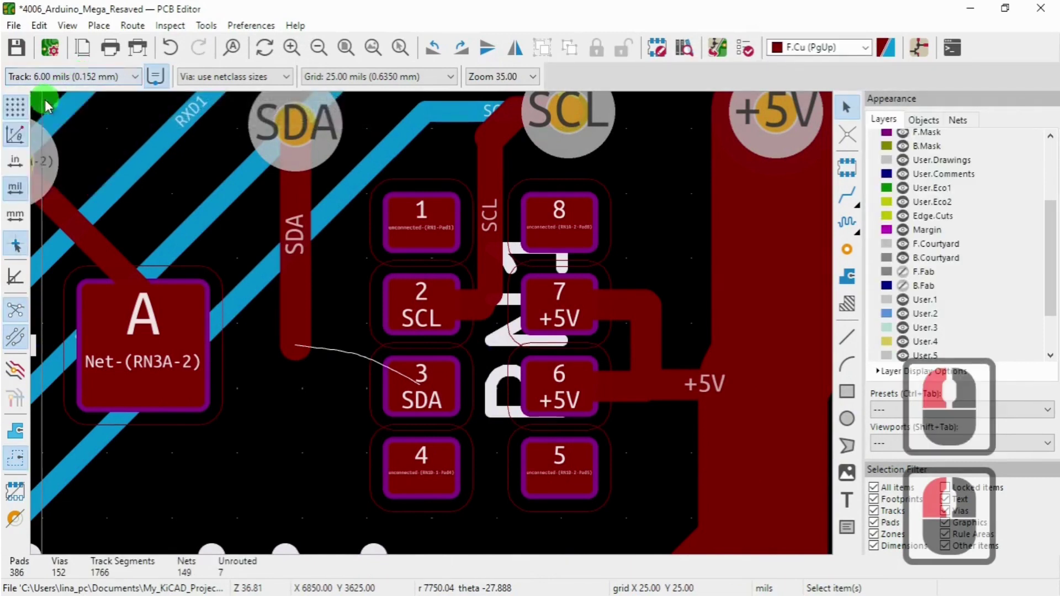
{"action": "left_click", "coordinate": [847, 194]}
{"action": "left_click", "coordinate": [456, 390]}
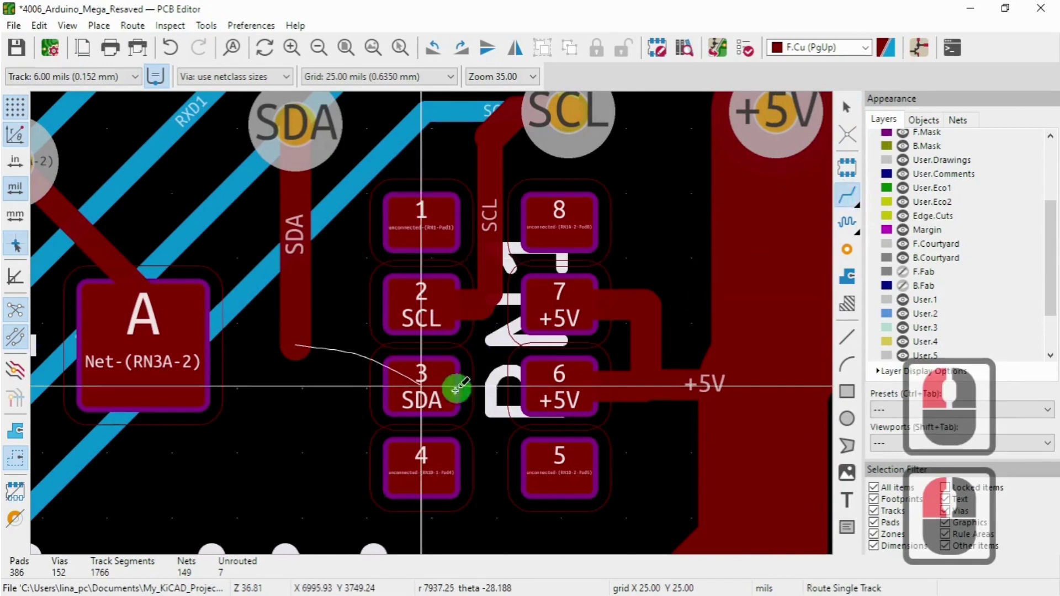
{"action": "left_click", "coordinate": [406, 388]}
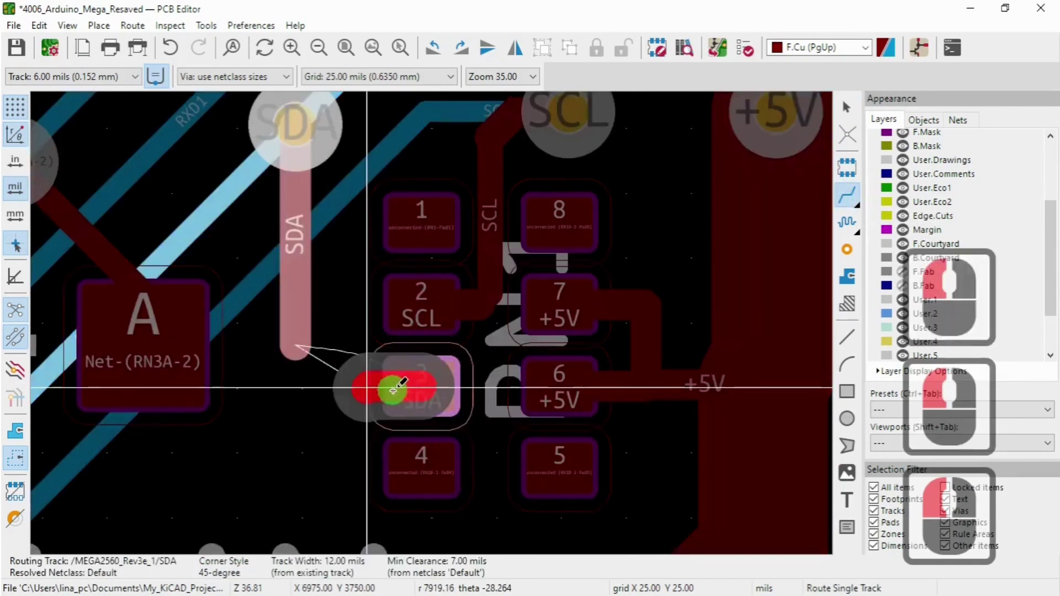
{"action": "left_click", "coordinate": [343, 379]}
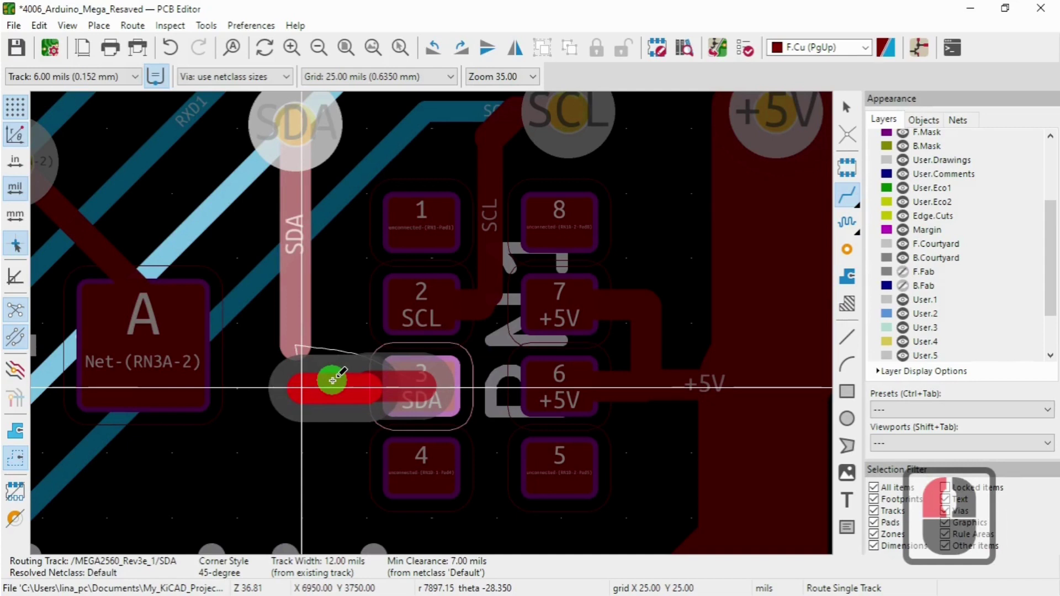
Cycle the routing width through 6, 10, 12 and up to 32 mils, then cancel the route.
{"action": "key", "text": "w"}
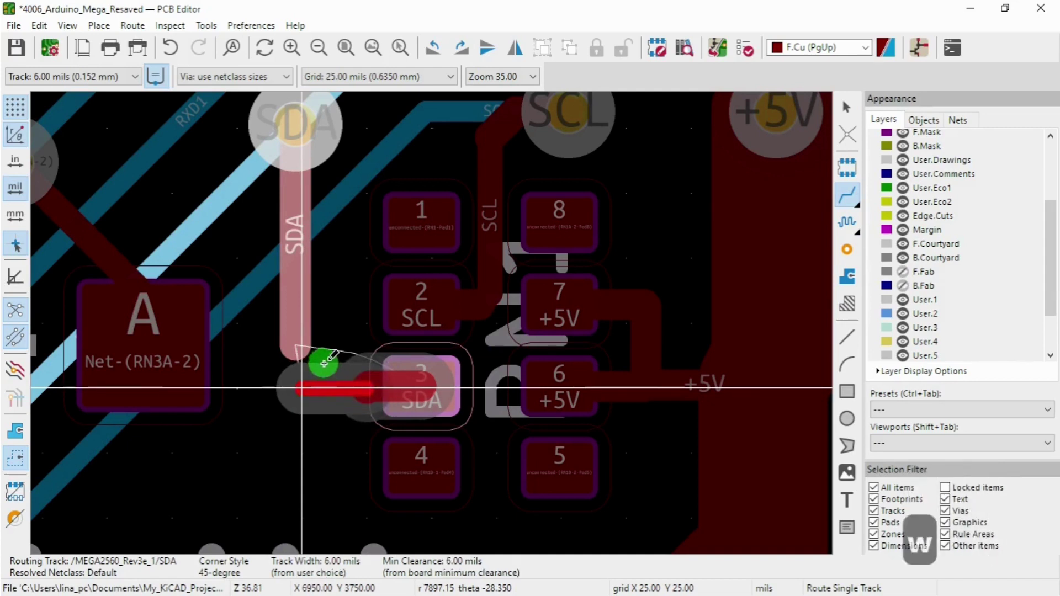
{"action": "key", "text": "w"}
{"action": "key", "text": "w"}
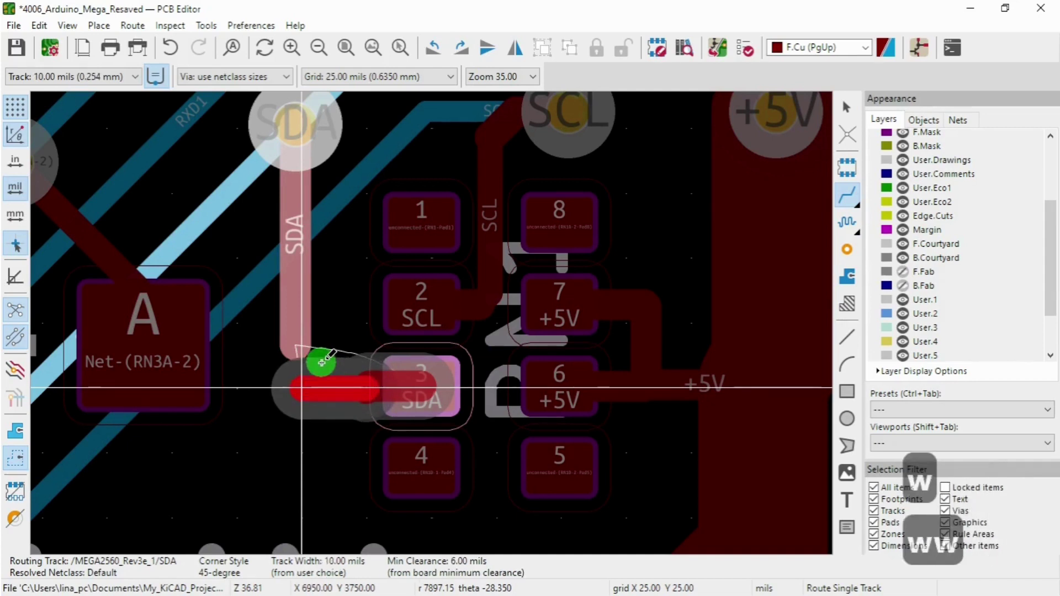
{"action": "key", "text": "w"}
{"action": "key", "text": "w"}
{"action": "key", "text": "w"}
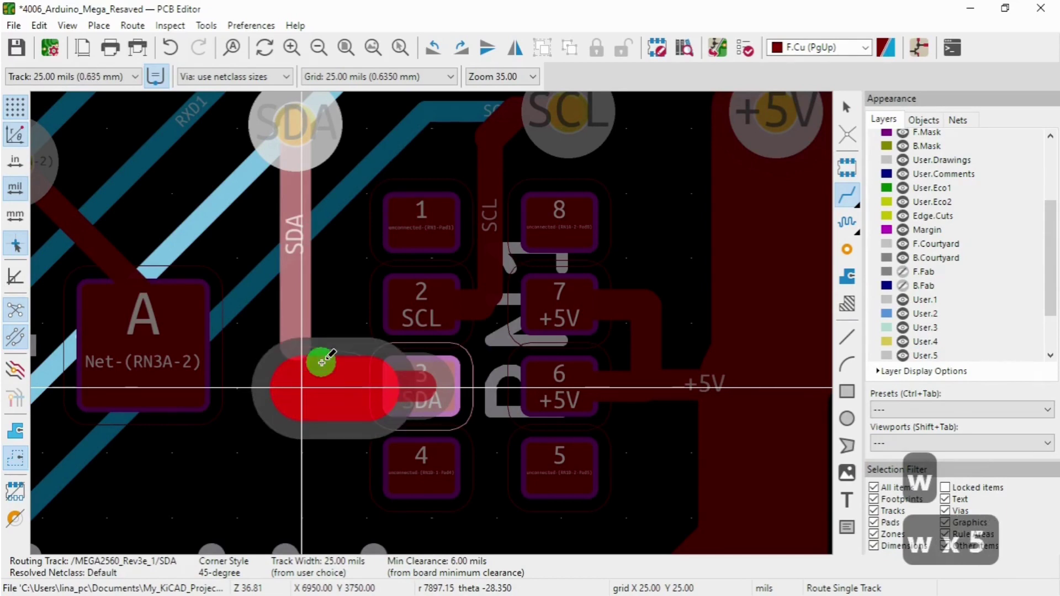
{"action": "key", "text": "w"}
{"action": "key", "text": "w"}
{"action": "key", "text": "Escape"}
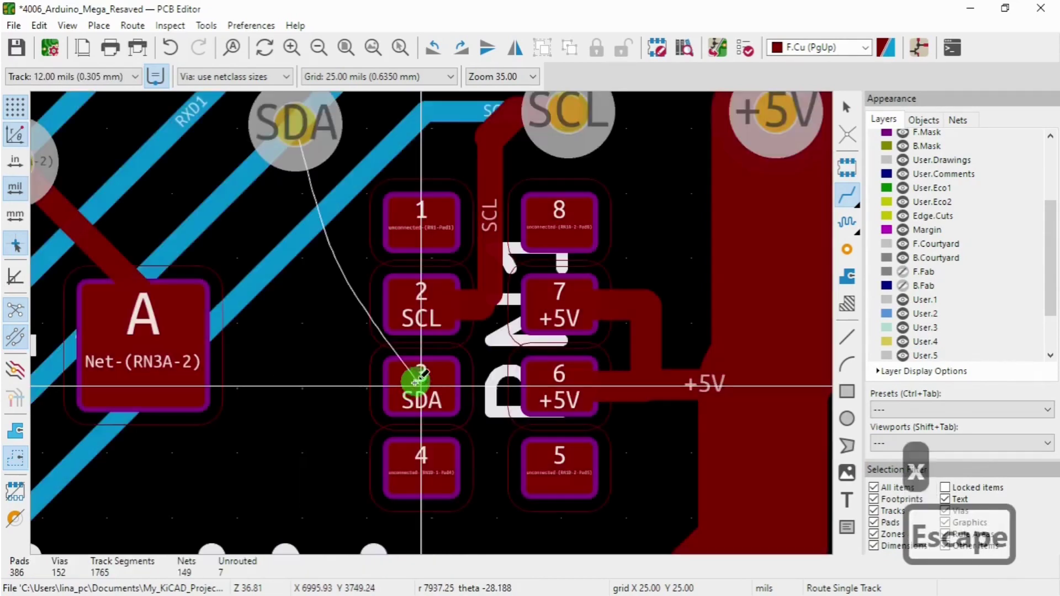
Route the SDA track between pad 3 and the via, stepping the width to 15 mils.
{"action": "left_click", "coordinate": [390, 371]}
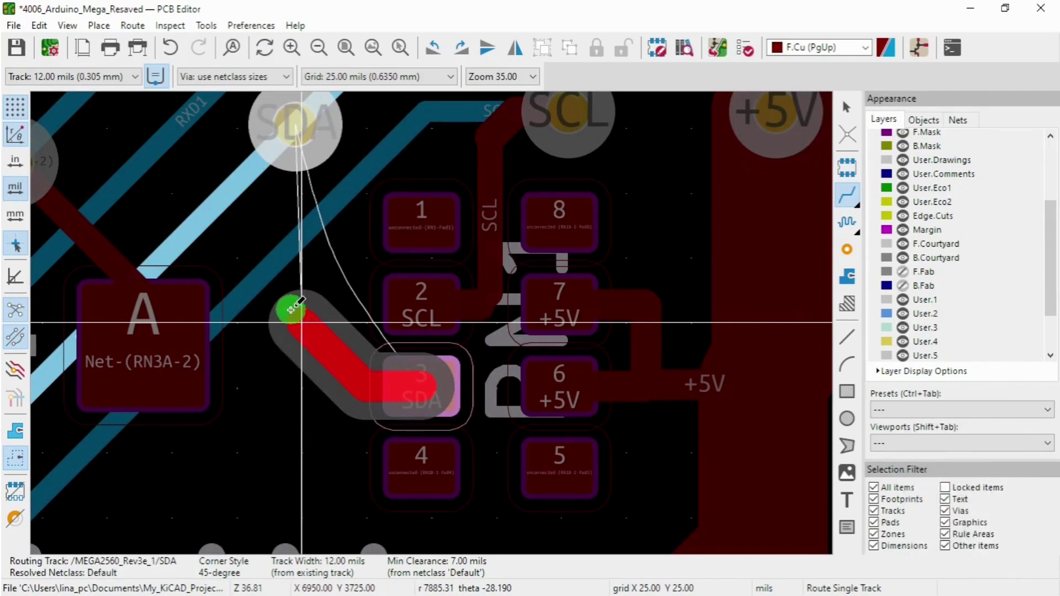
{"action": "left_click", "coordinate": [290, 310]}
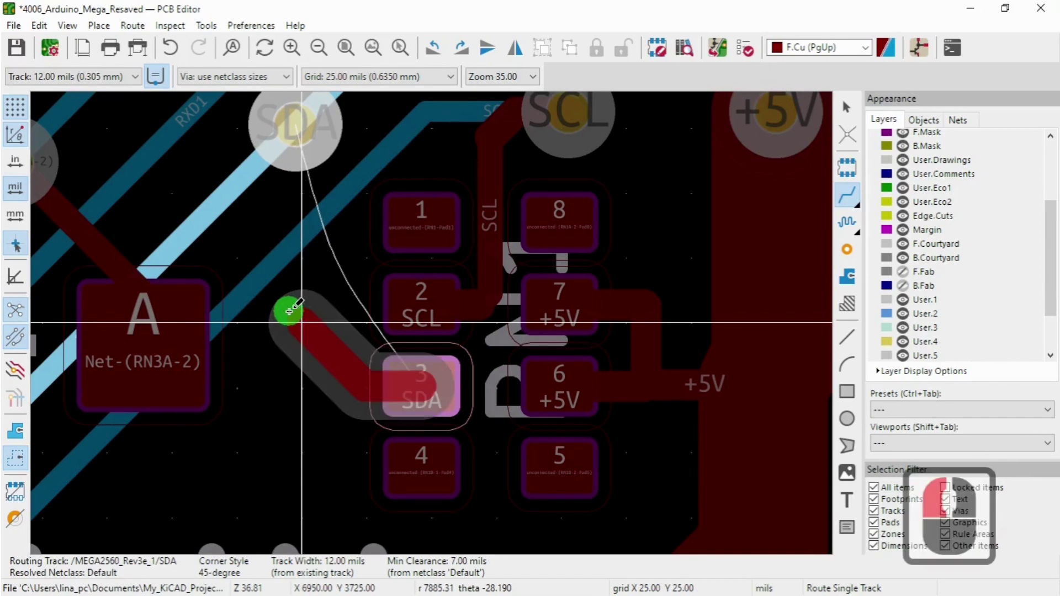
{"action": "key", "text": "w"}
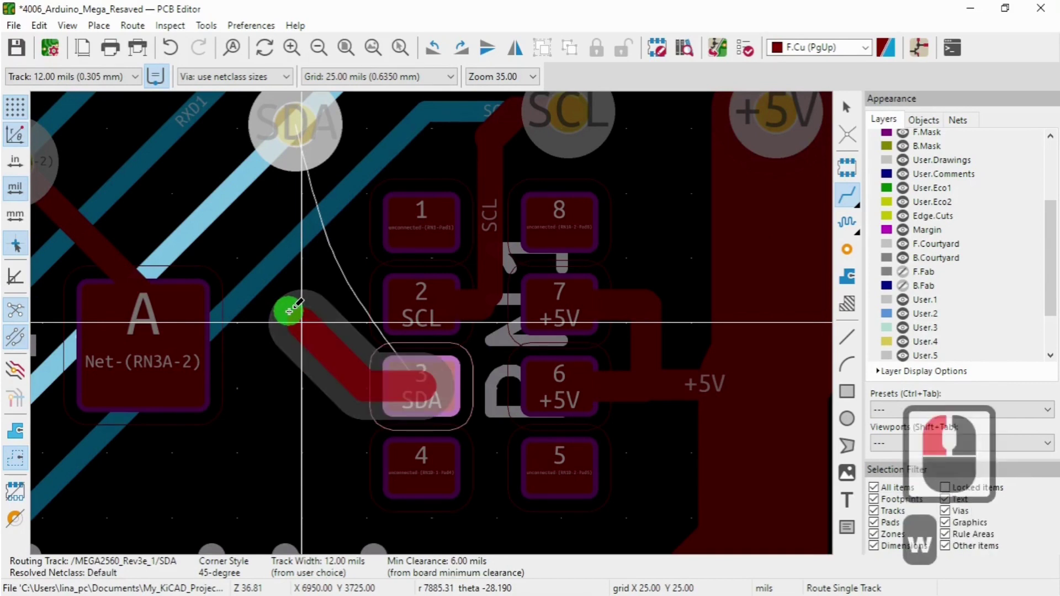
{"action": "key", "text": "w"}
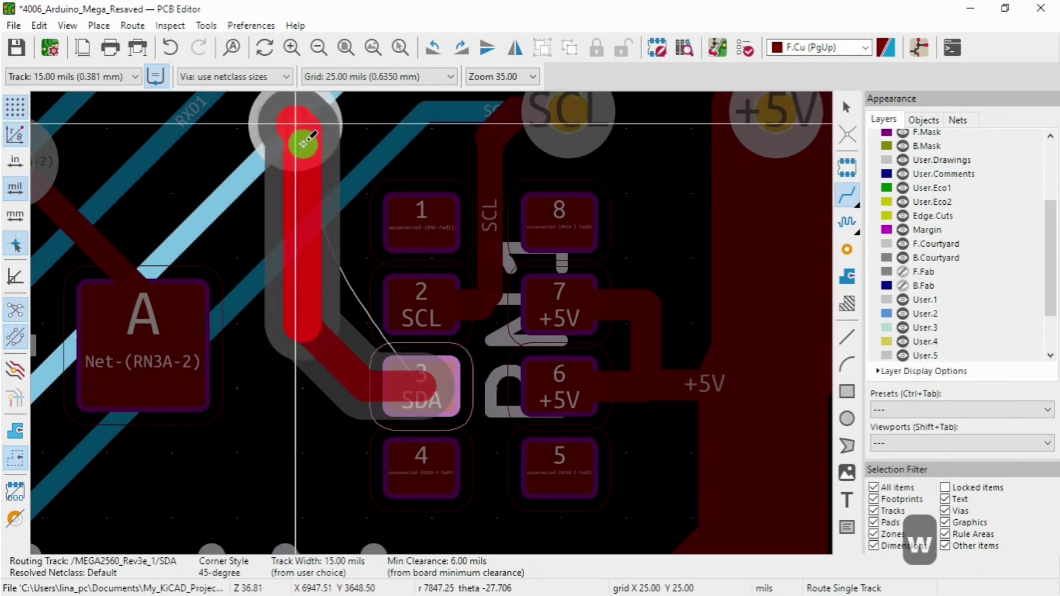
{"action": "left_click", "coordinate": [302, 117]}
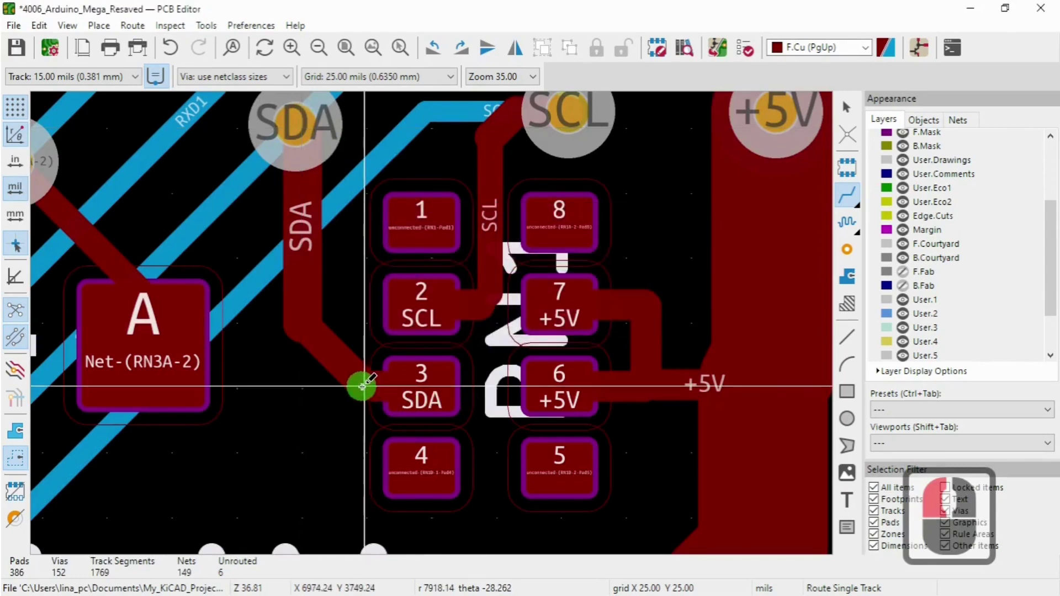
{"action": "left_click", "coordinate": [362, 385]}
Check the widths of the short and vertical SDA segments in their properties.
{"action": "left_click", "coordinate": [847, 110]}
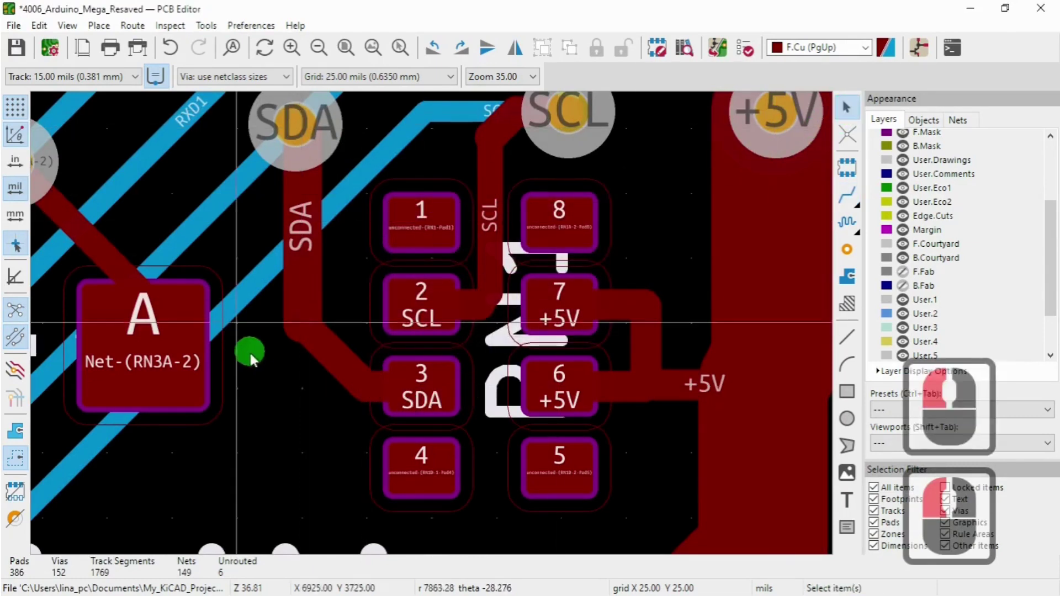
{"action": "double_click", "coordinate": [342, 357]}
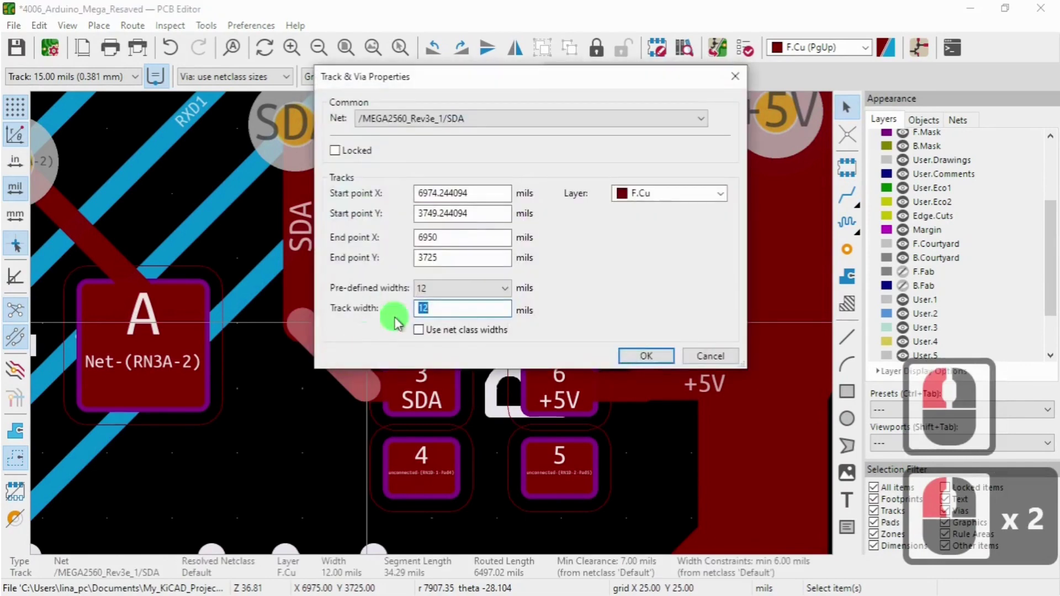
{"action": "left_click", "coordinate": [712, 356]}
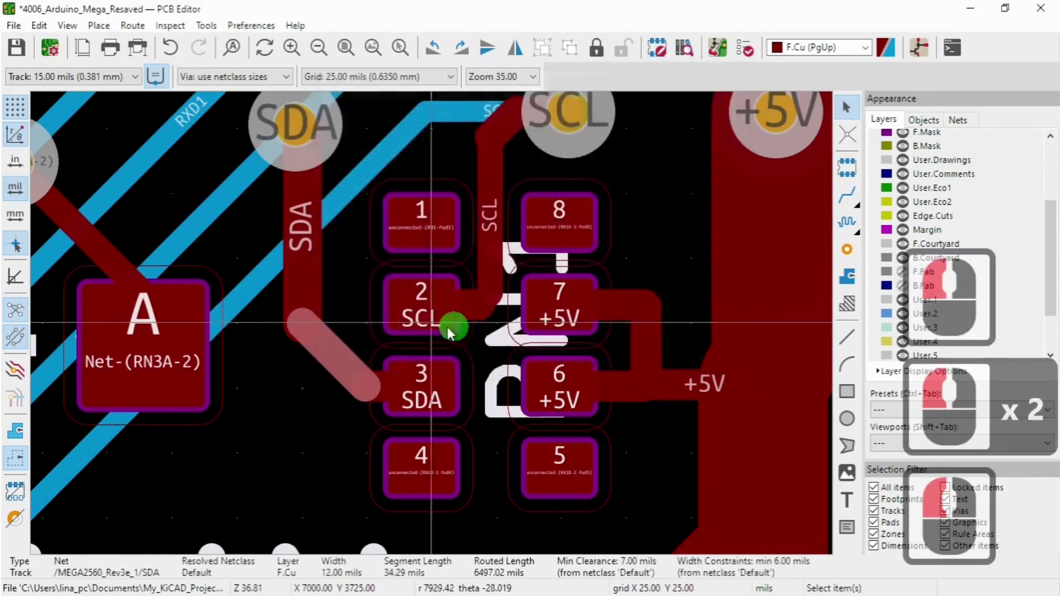
{"action": "double_click", "coordinate": [305, 248]}
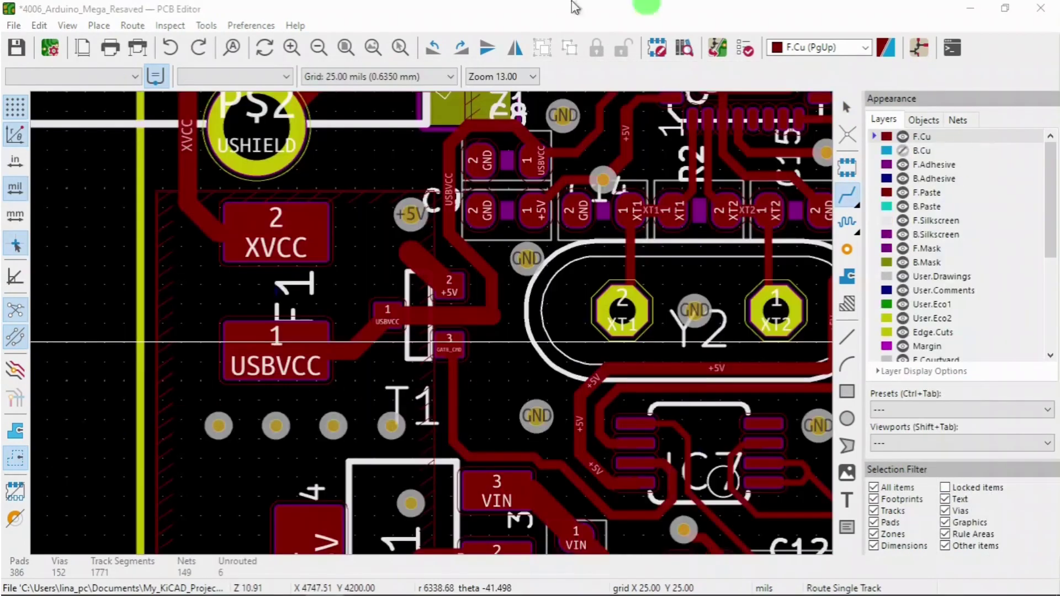
Check the width of the horizontal USBVCC segment near T1.
{"action": "scroll", "coordinate": [318, 329], "scroll_direction": "up", "scroll_amount": 1}
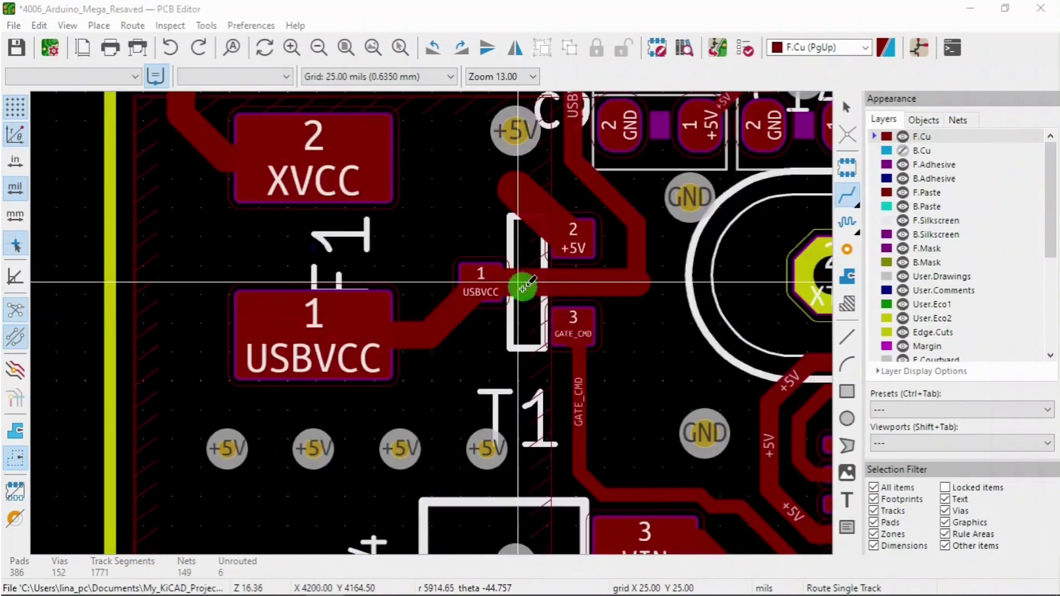
{"action": "scroll", "coordinate": [454, 284], "scroll_direction": "down", "scroll_amount": 1}
{"action": "scroll", "coordinate": [379, 317], "scroll_direction": "up", "scroll_amount": 2}
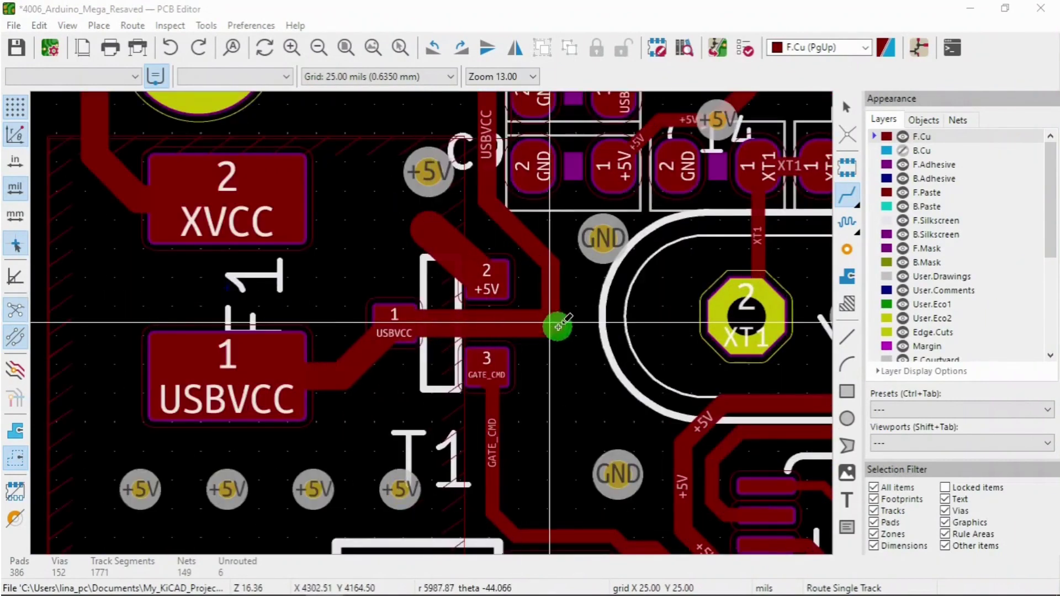
{"action": "left_click", "coordinate": [846, 107]}
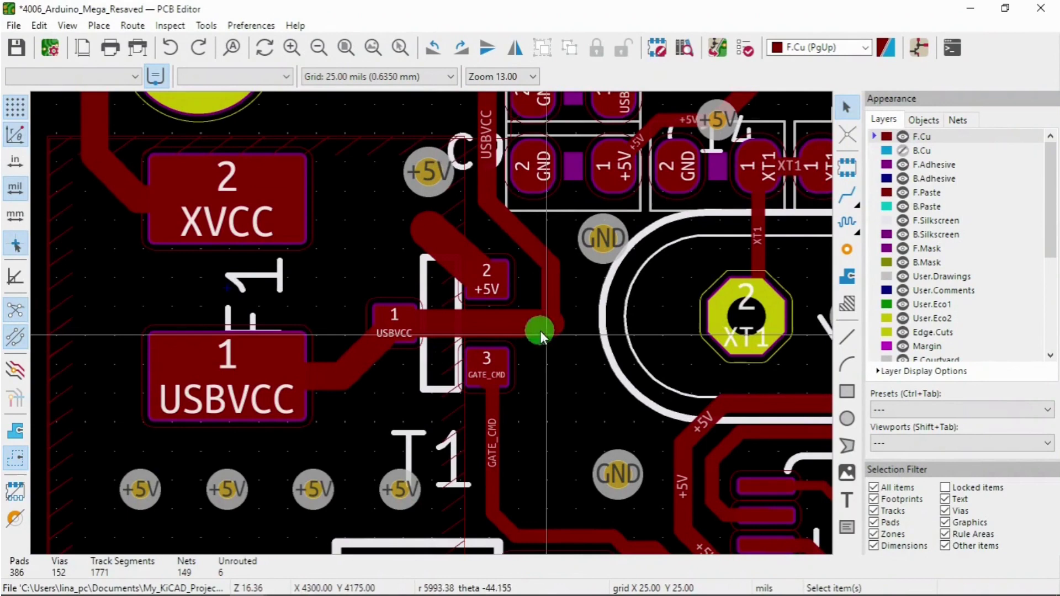
{"action": "left_click", "coordinate": [528, 326]}
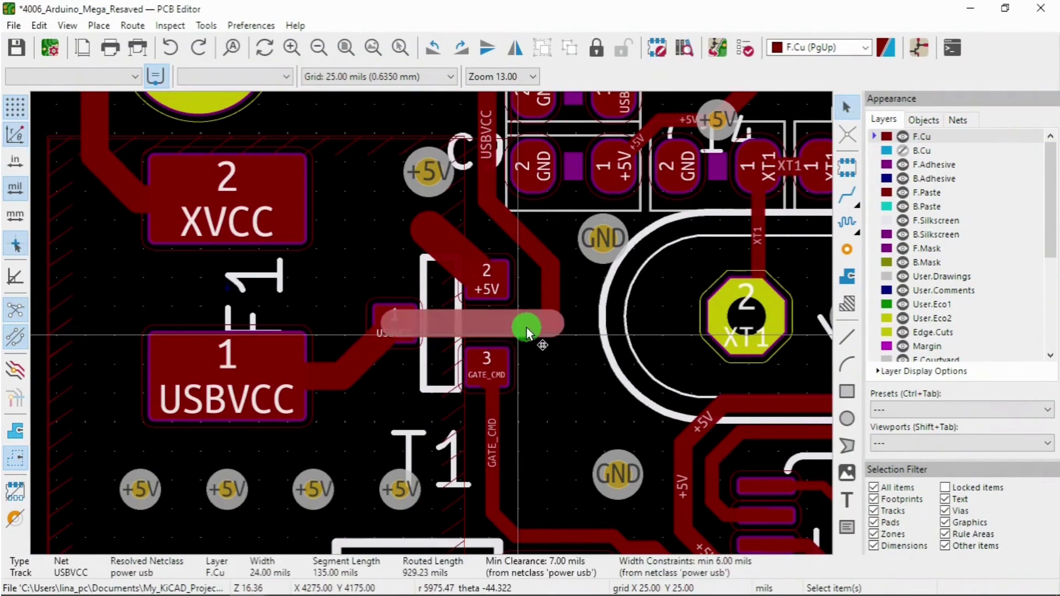
{"action": "double_click", "coordinate": [528, 330]}
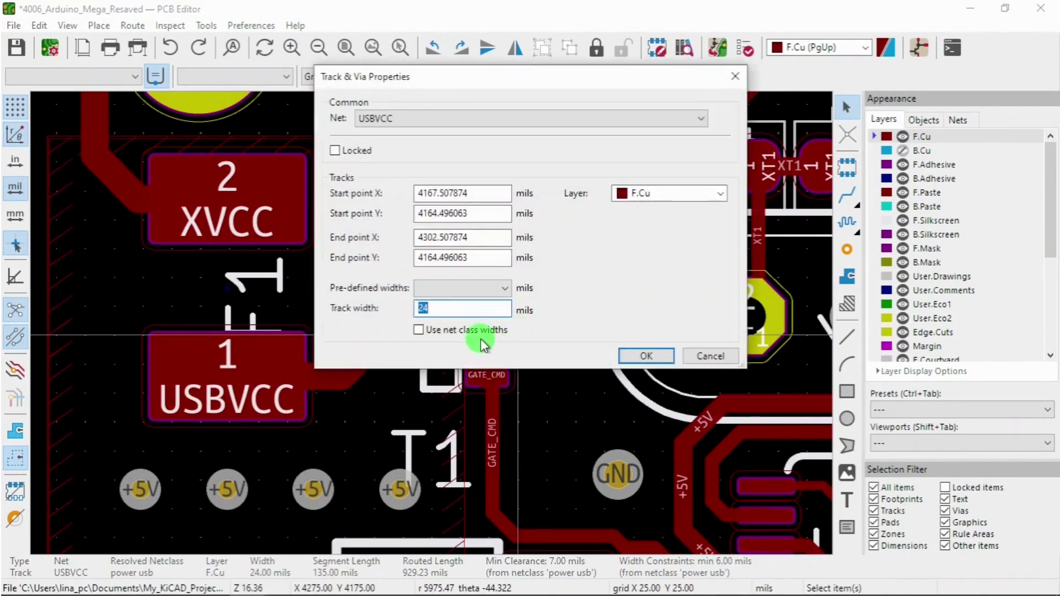
{"action": "left_click", "coordinate": [710, 356]}
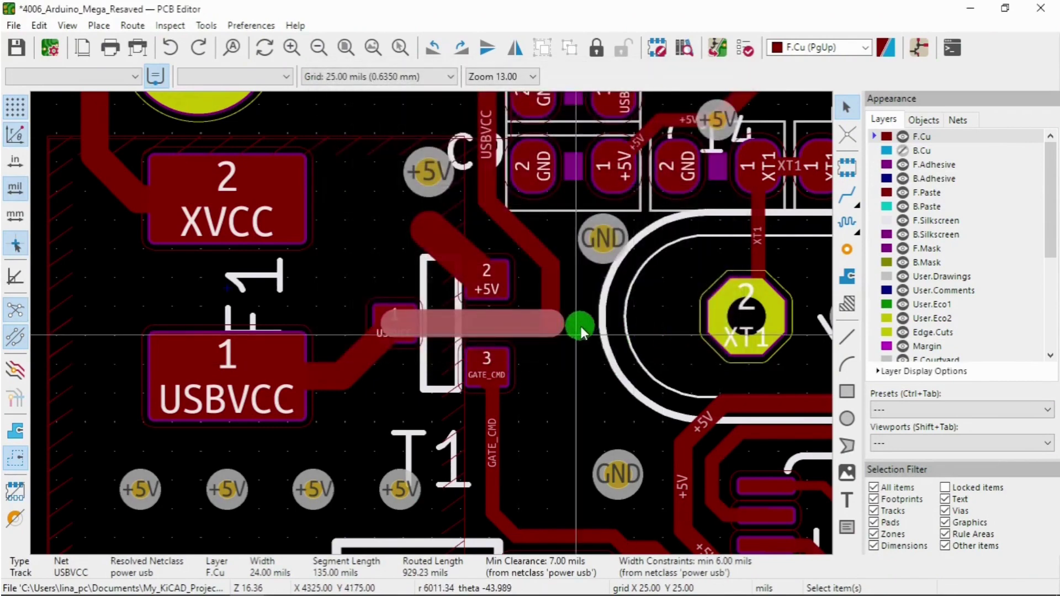
Check the widths of the vertical and diagonal USBVCC segments near T1.
{"action": "left_click", "coordinate": [554, 294]}
{"action": "double_click", "coordinate": [555, 295]}
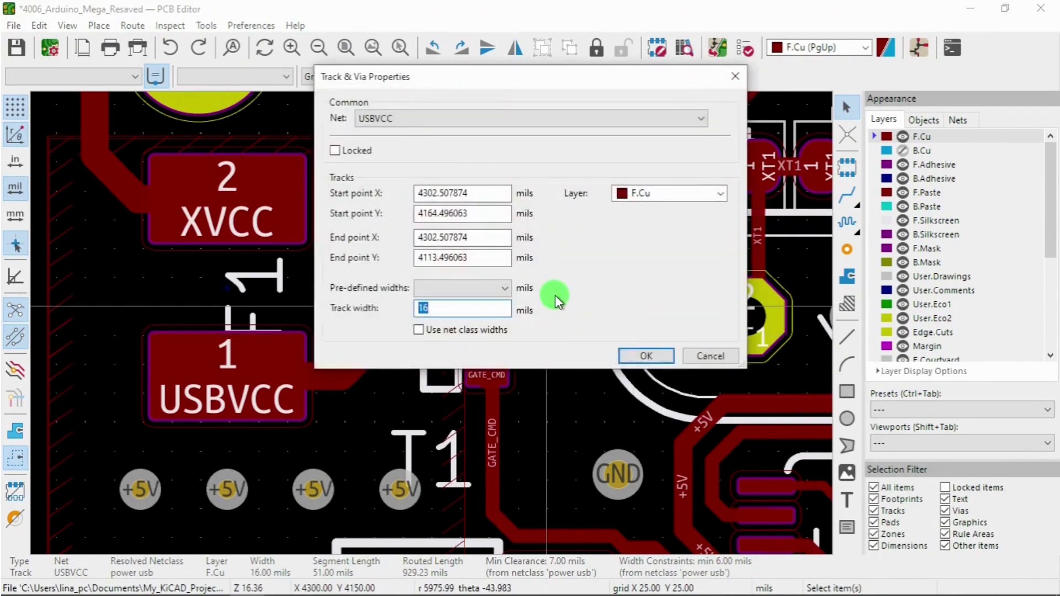
{"action": "left_click", "coordinate": [709, 358]}
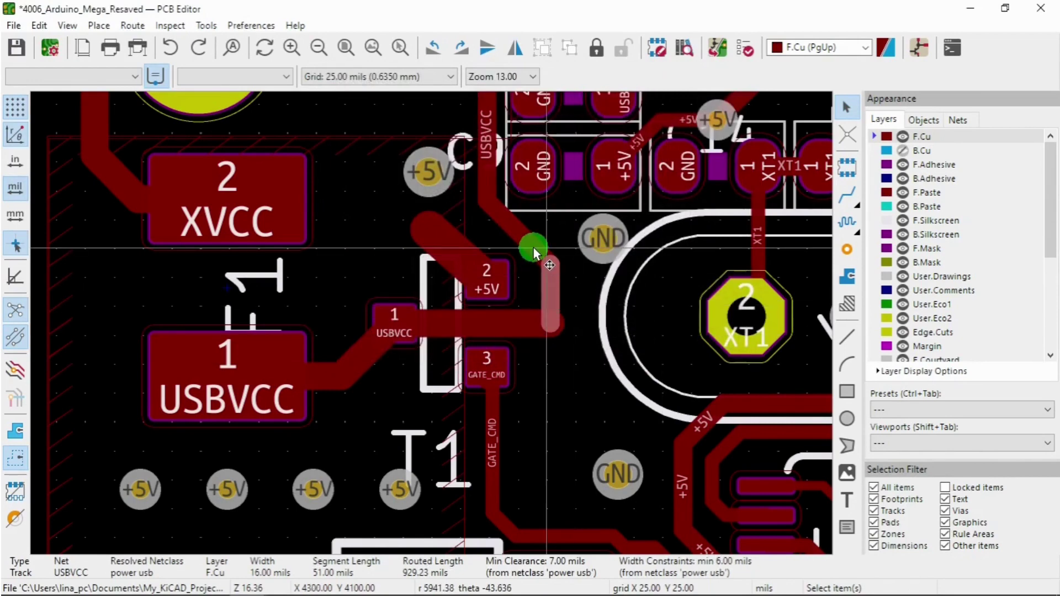
{"action": "left_click", "coordinate": [535, 253]}
{"action": "double_click", "coordinate": [533, 249]}
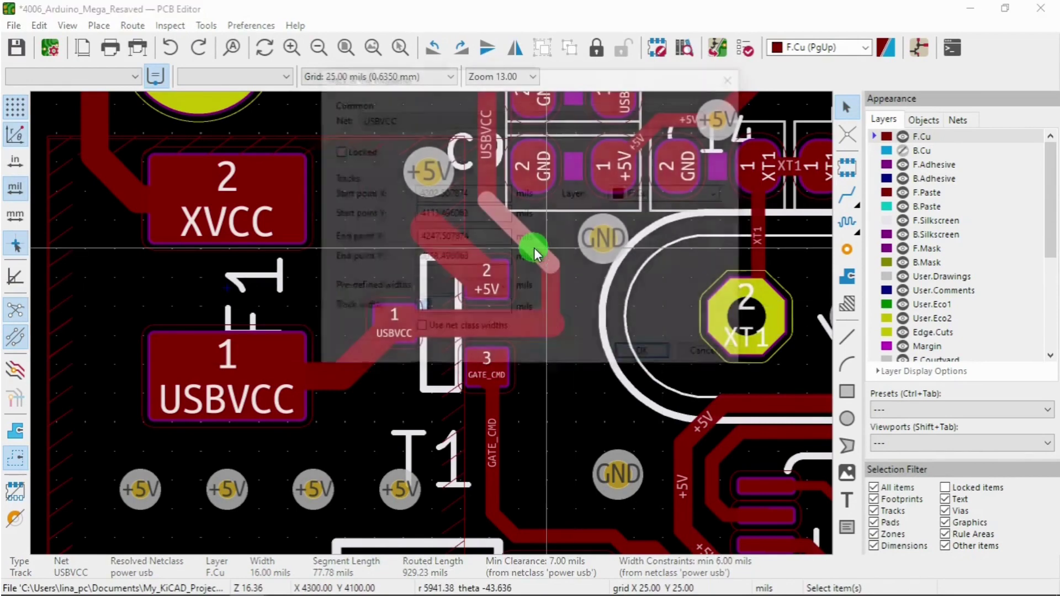
{"action": "left_click", "coordinate": [709, 356]}
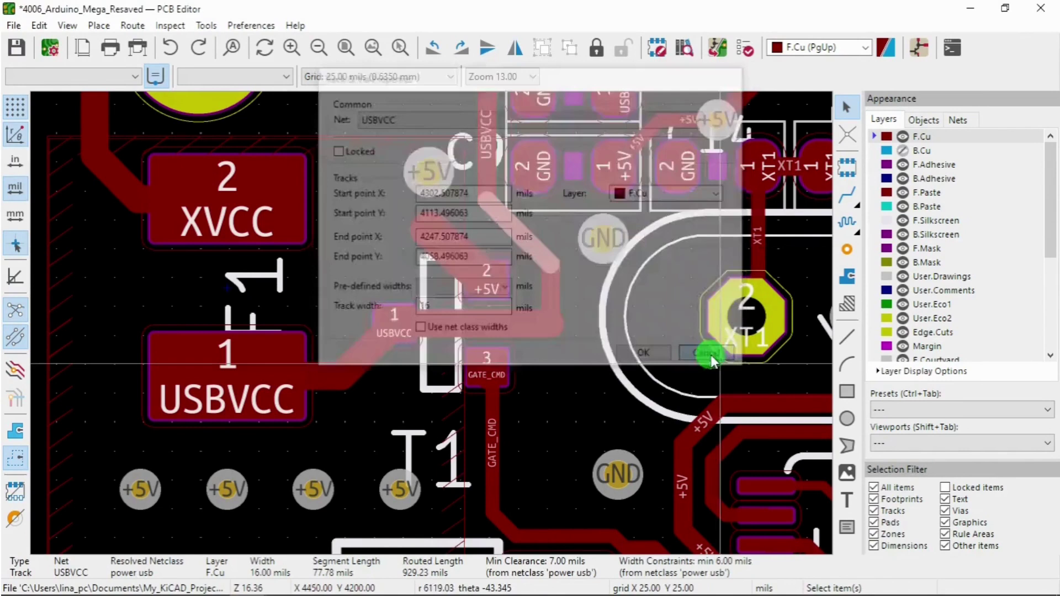
{"action": "left_click", "coordinate": [135, 76]}
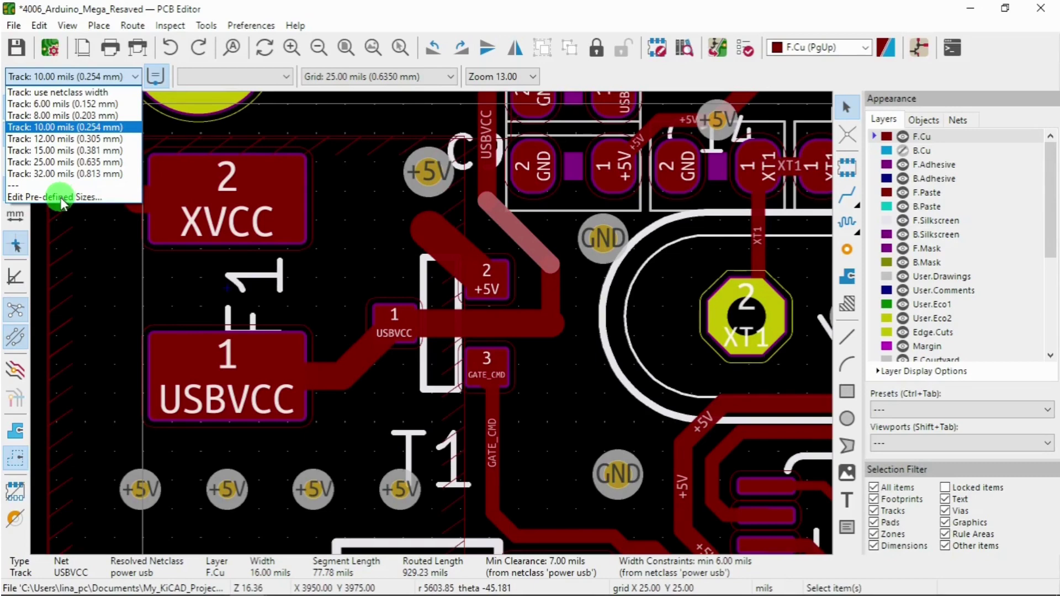
{"action": "left_click", "coordinate": [512, 417]}
{"action": "left_click", "coordinate": [591, 366]}
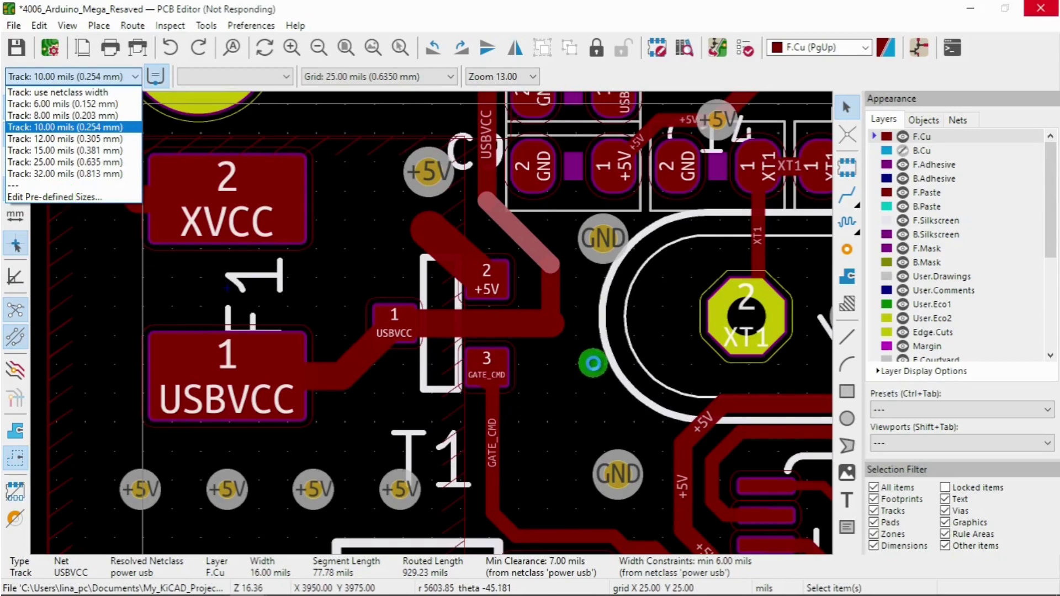
{"action": "left_click", "coordinate": [546, 331]}
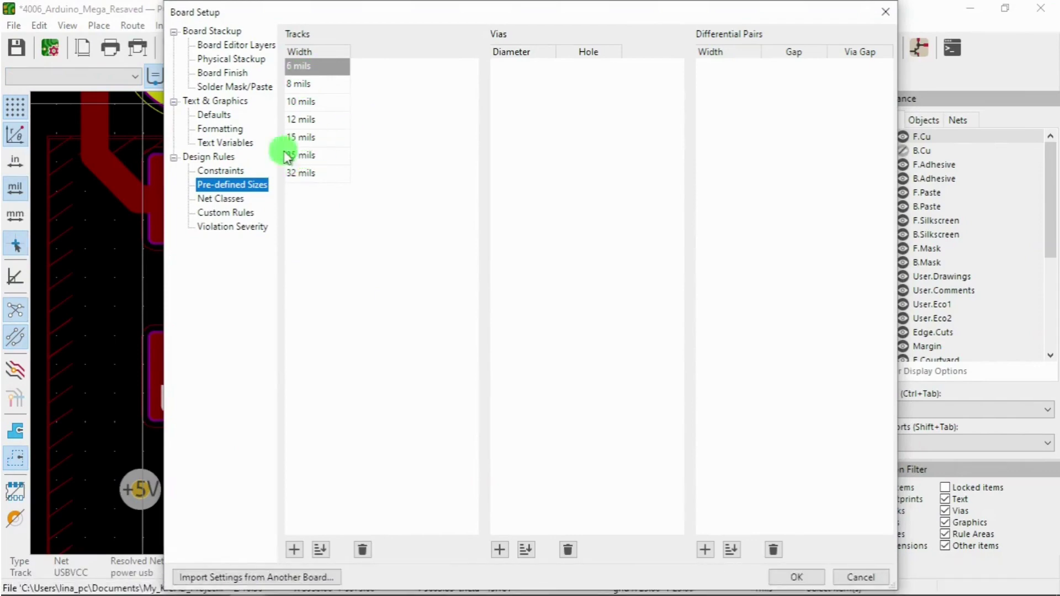
{"action": "left_click", "coordinate": [885, 14]}
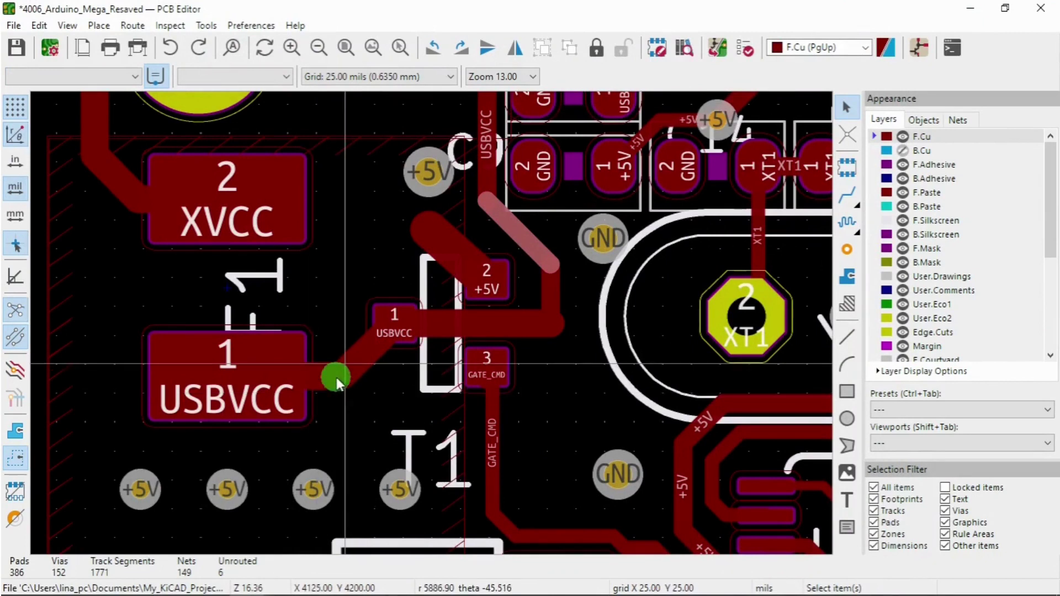
Delete the short vertical and diagonal USBVCC segments near T1.
{"action": "left_click", "coordinate": [505, 327]}
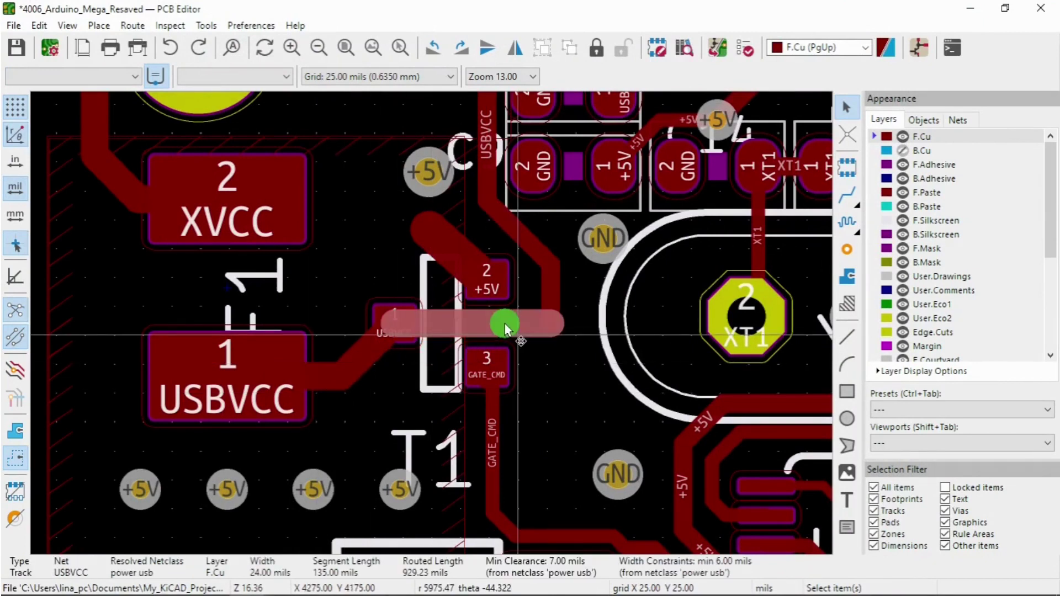
{"action": "double_click", "coordinate": [495, 336]}
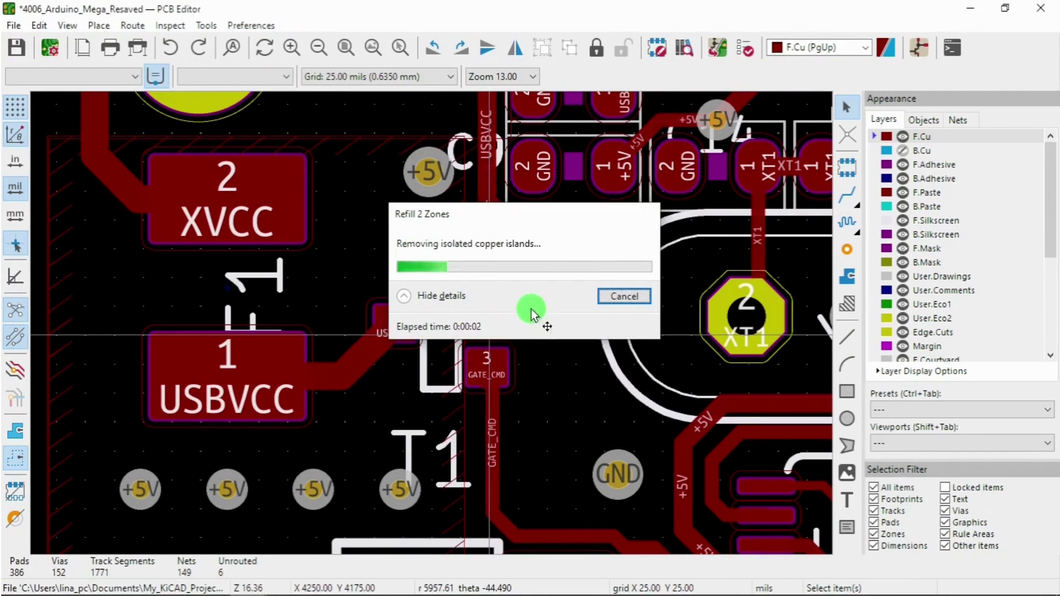
{"action": "left_click", "coordinate": [549, 284]}
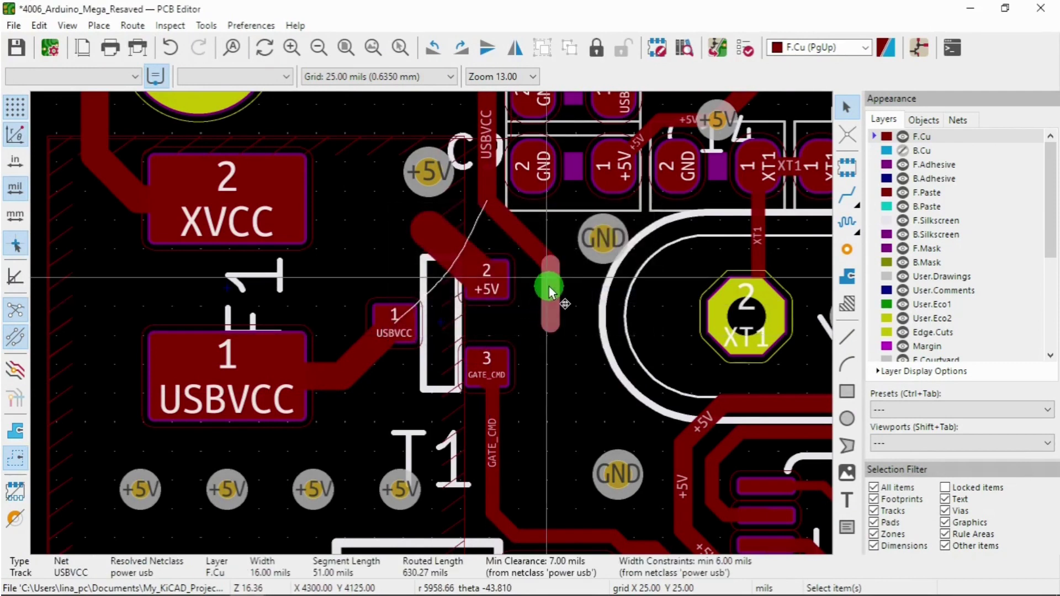
{"action": "key", "text": "Delete"}
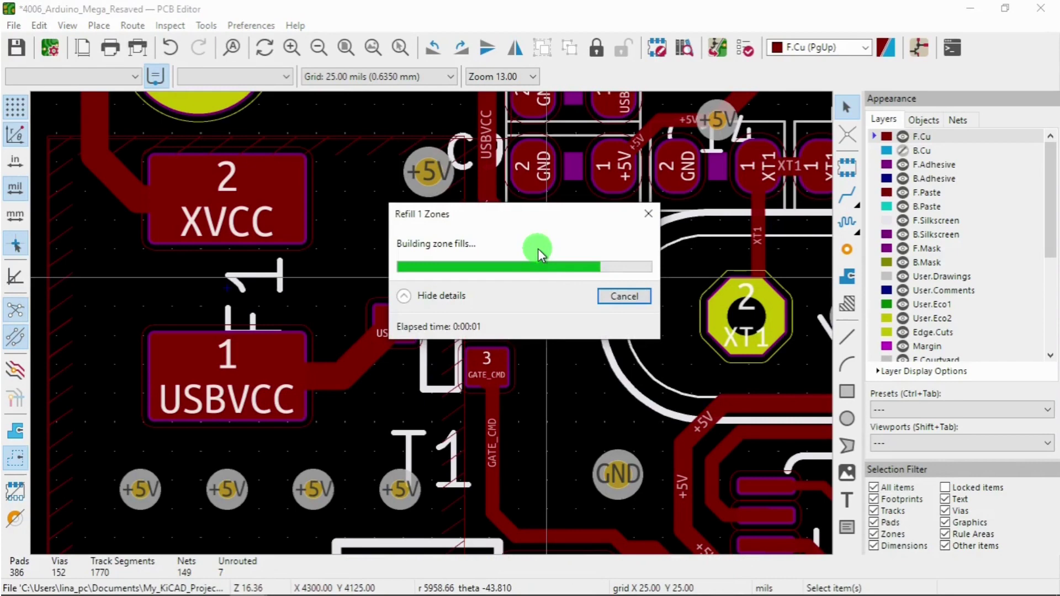
{"action": "left_click", "coordinate": [535, 248]}
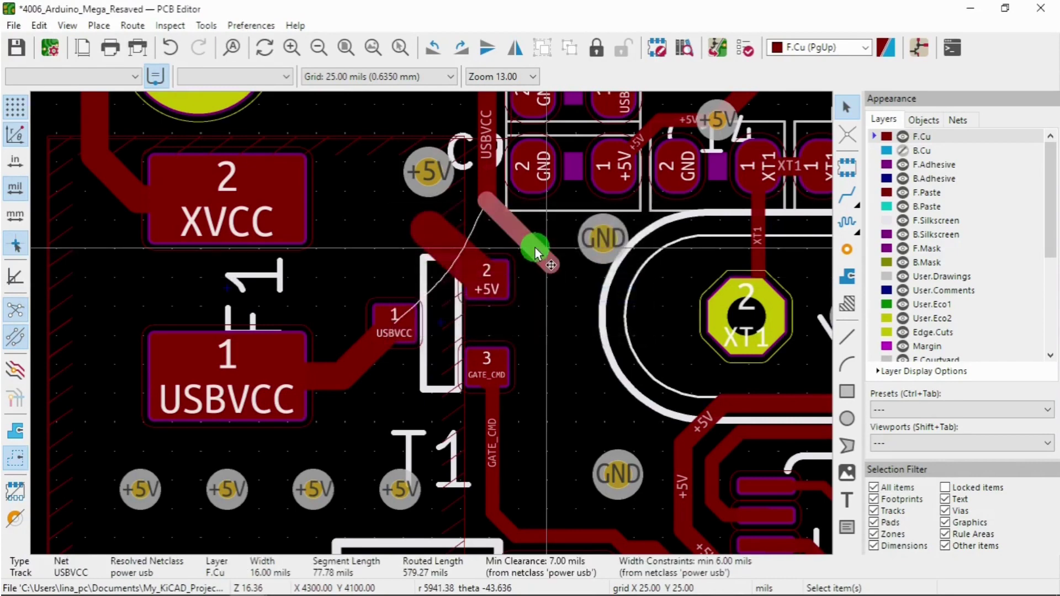
{"action": "key", "text": "Delete"}
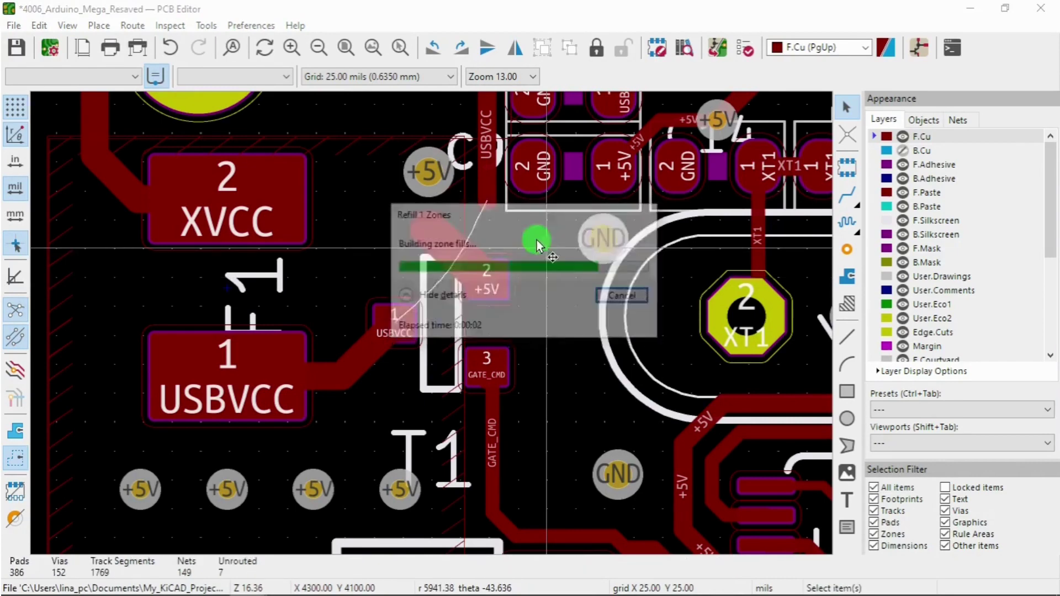
Delete the diagonal USBVCC track from the pad and the track leading to the via.
{"action": "left_click", "coordinate": [362, 357]}
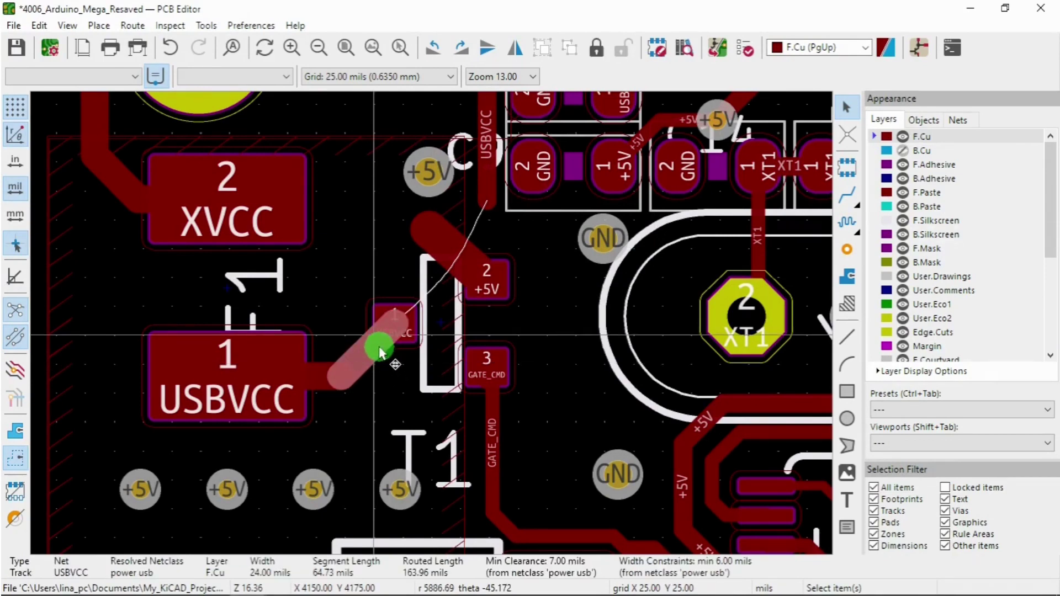
{"action": "double_click", "coordinate": [380, 352]}
{"action": "left_click", "coordinate": [710, 355]}
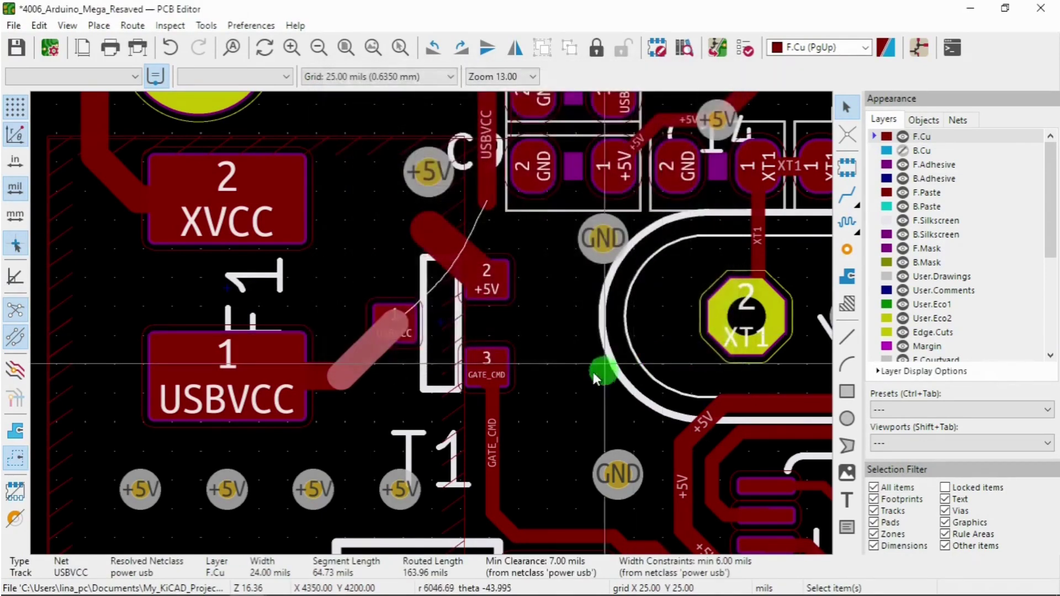
{"action": "key", "text": "Delete"}
{"action": "key", "text": "b"}
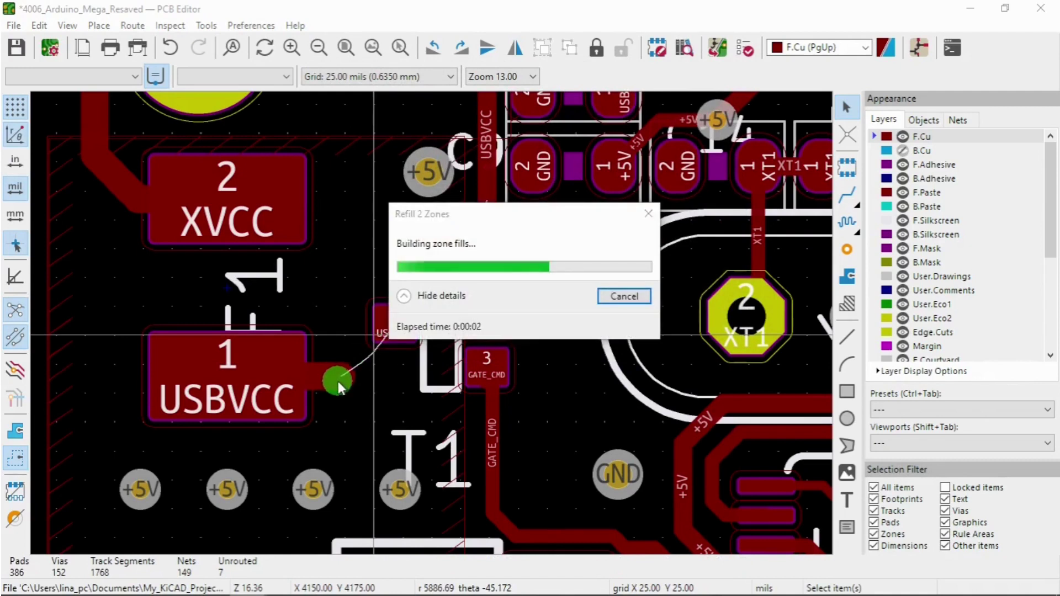
{"action": "left_click", "coordinate": [327, 380]}
{"action": "key", "text": "Delete"}
{"action": "key", "text": "b"}
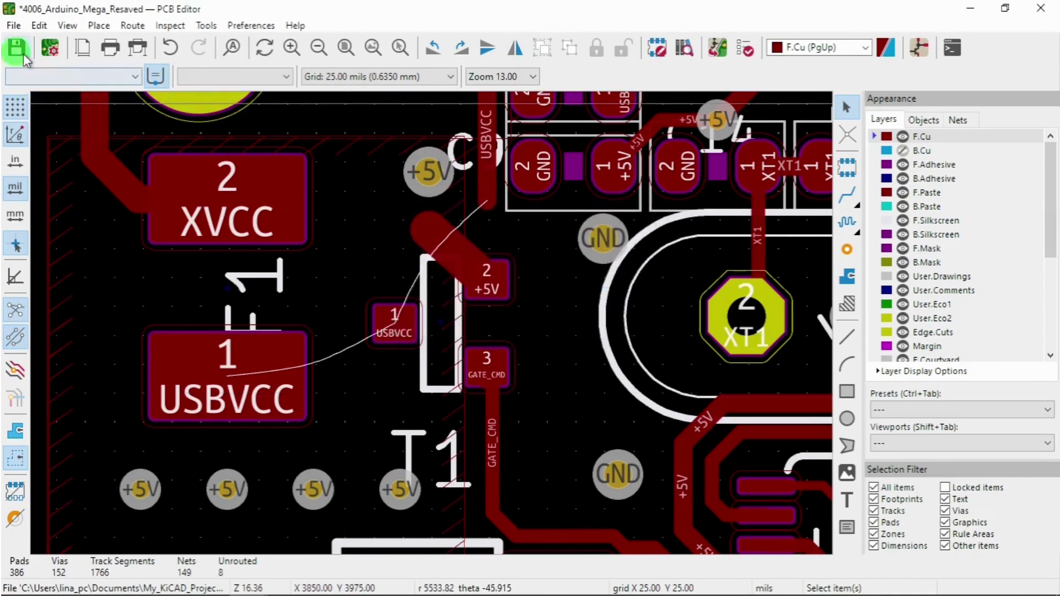
Route a 25-mil USBVCC track from the large USBVCC pad to T1 pin 1, then rightward.
{"action": "left_click", "coordinate": [104, 76]}
{"action": "left_click", "coordinate": [53, 161]}
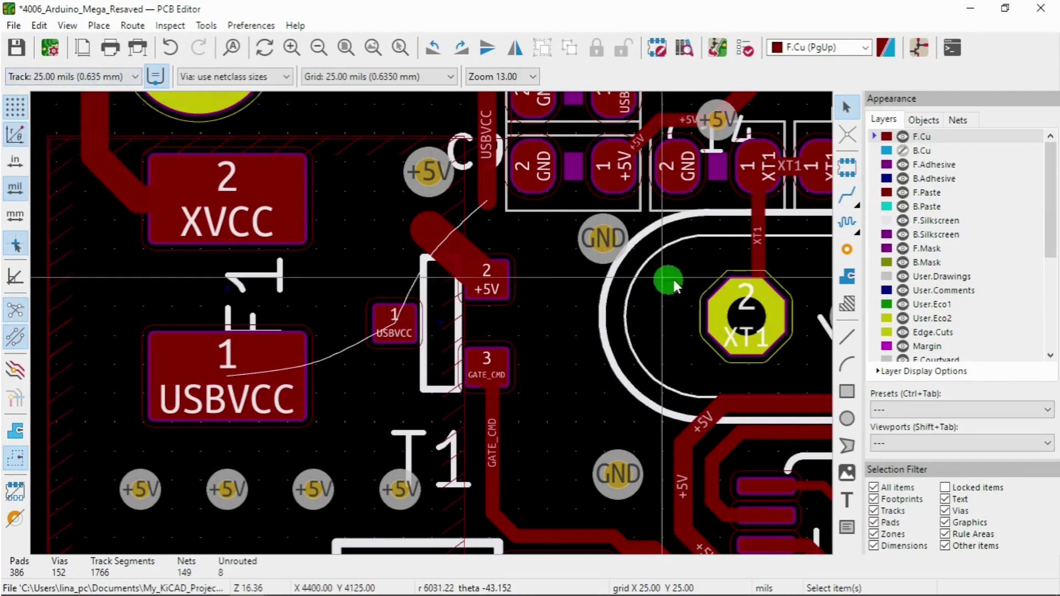
{"action": "left_click", "coordinate": [843, 204]}
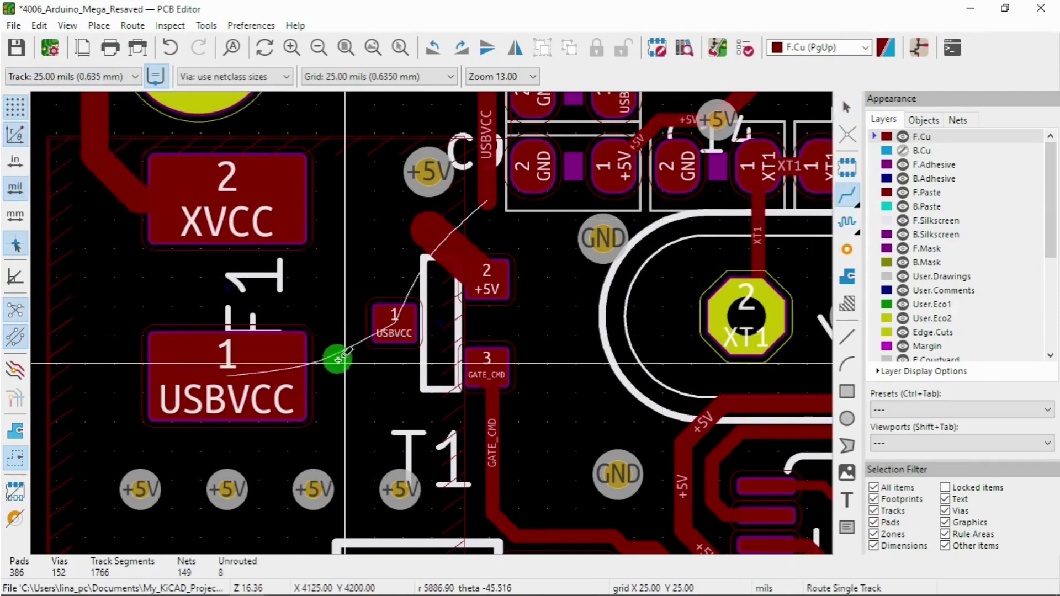
{"action": "left_click", "coordinate": [260, 372]}
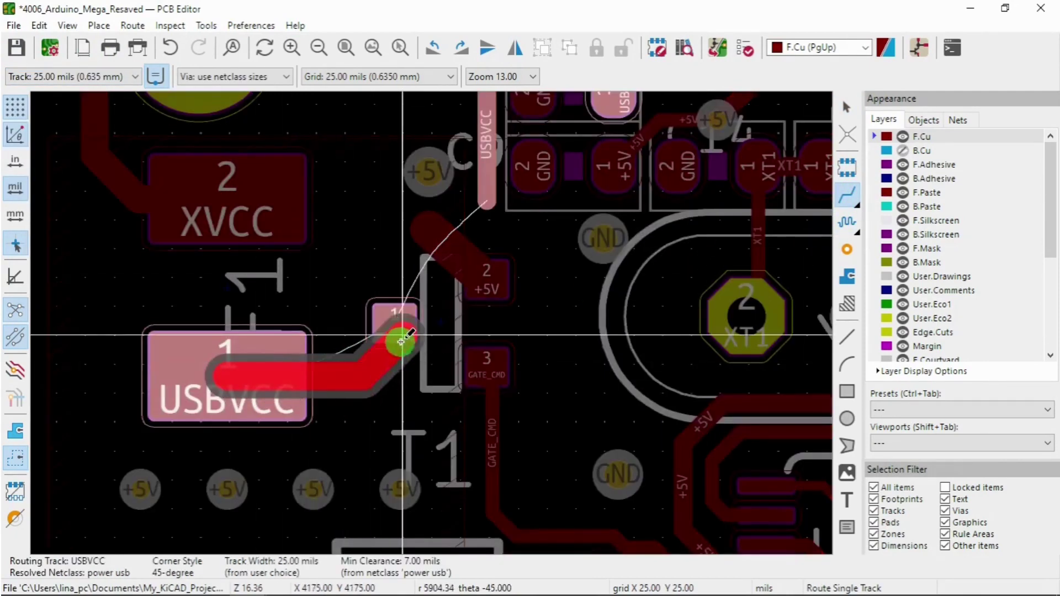
{"action": "left_click", "coordinate": [396, 333]}
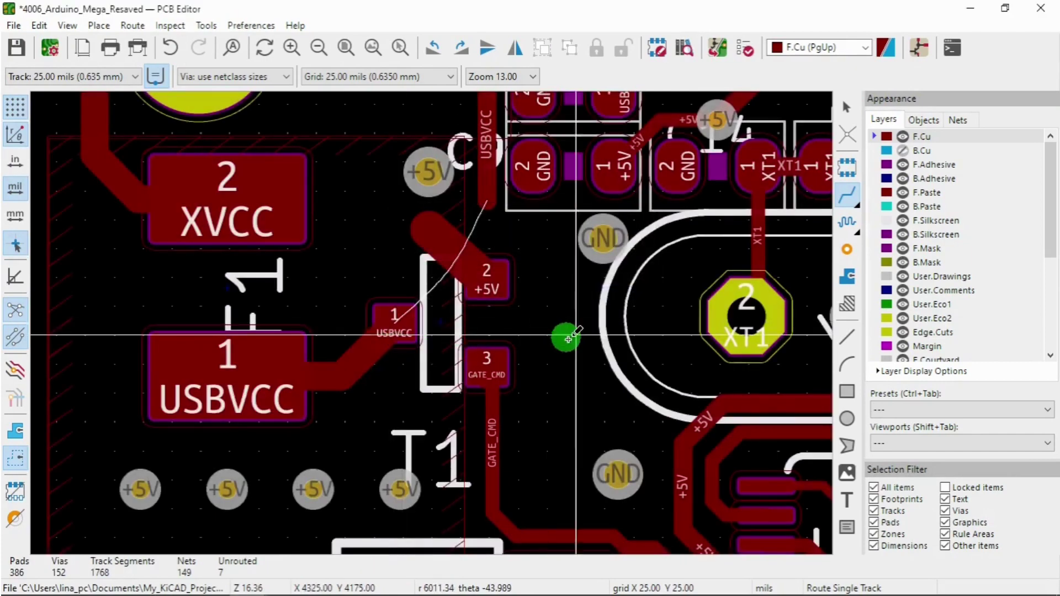
{"action": "left_click", "coordinate": [395, 323]}
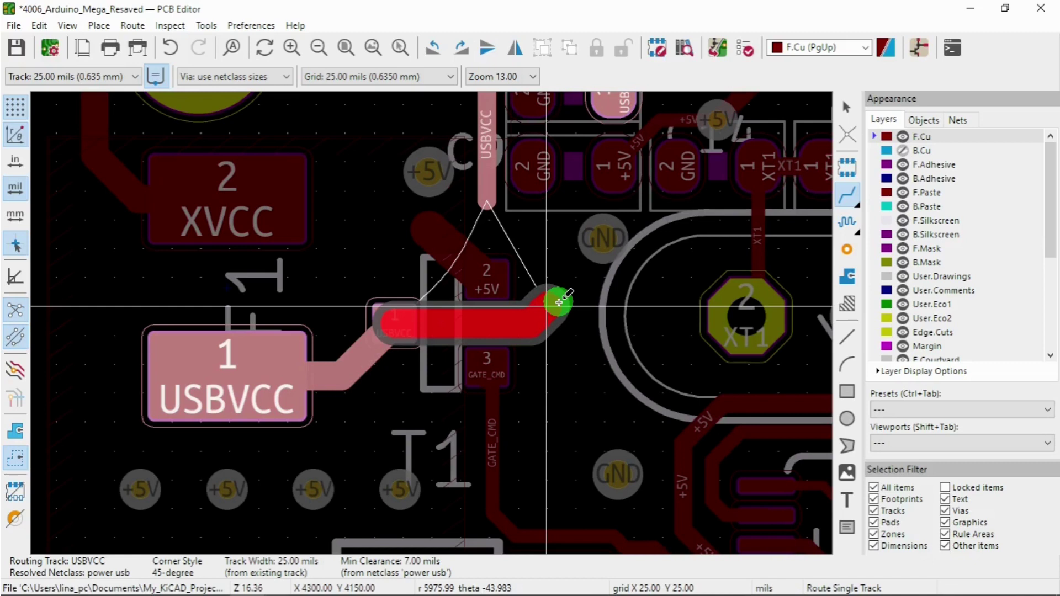
{"action": "left_click", "coordinate": [559, 301]}
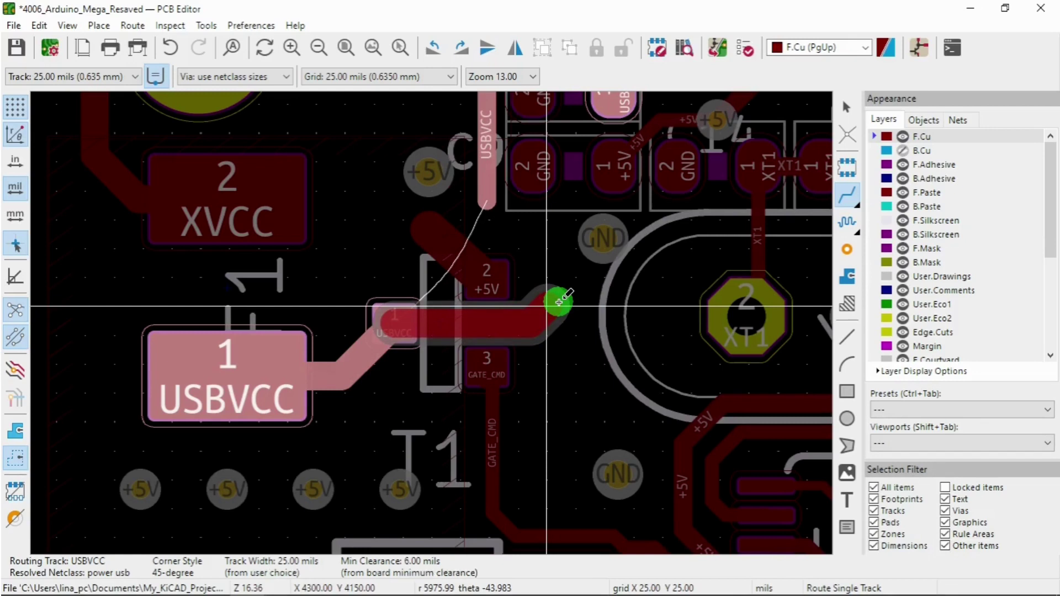
Continue USBVCC at 15 mils up to the upper USBVCC connection.
{"action": "key", "text": "w"}
{"action": "key", "text": "w"}
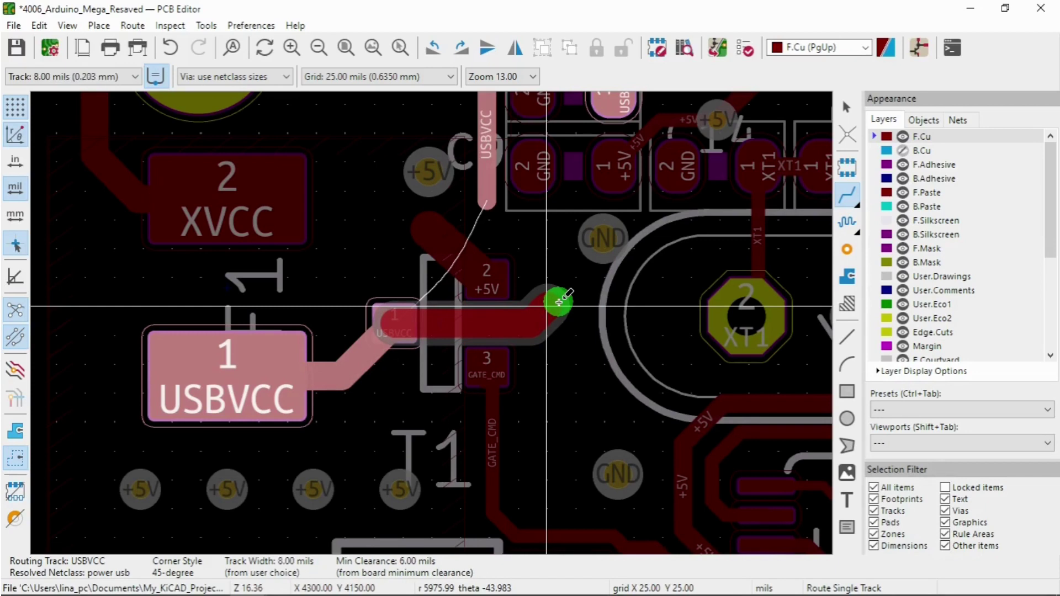
{"action": "key", "text": "w"}
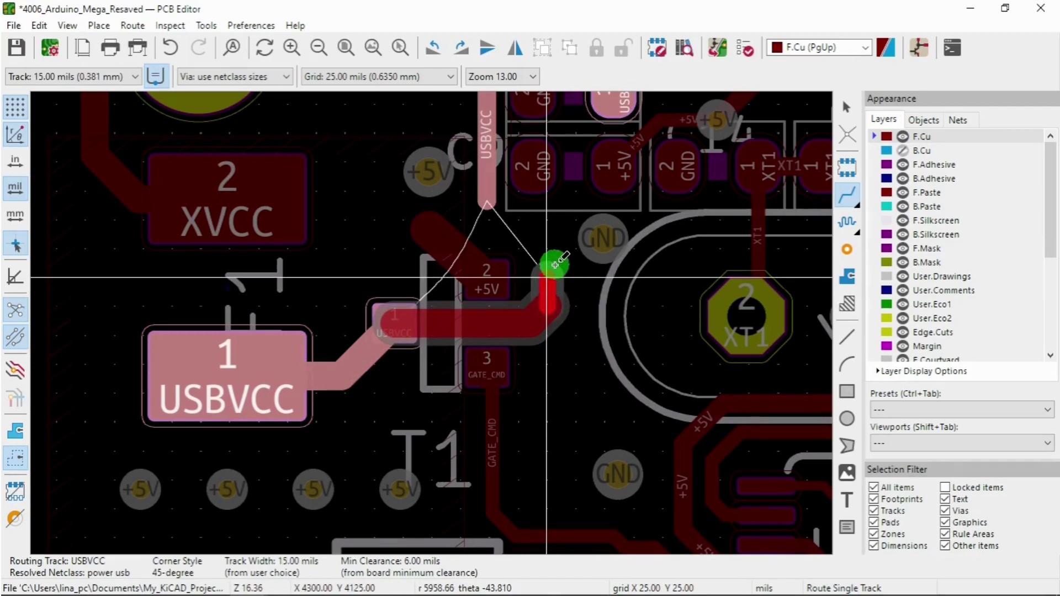
{"action": "key", "text": "w"}
{"action": "key", "text": "w"}
{"action": "key", "text": "w"}
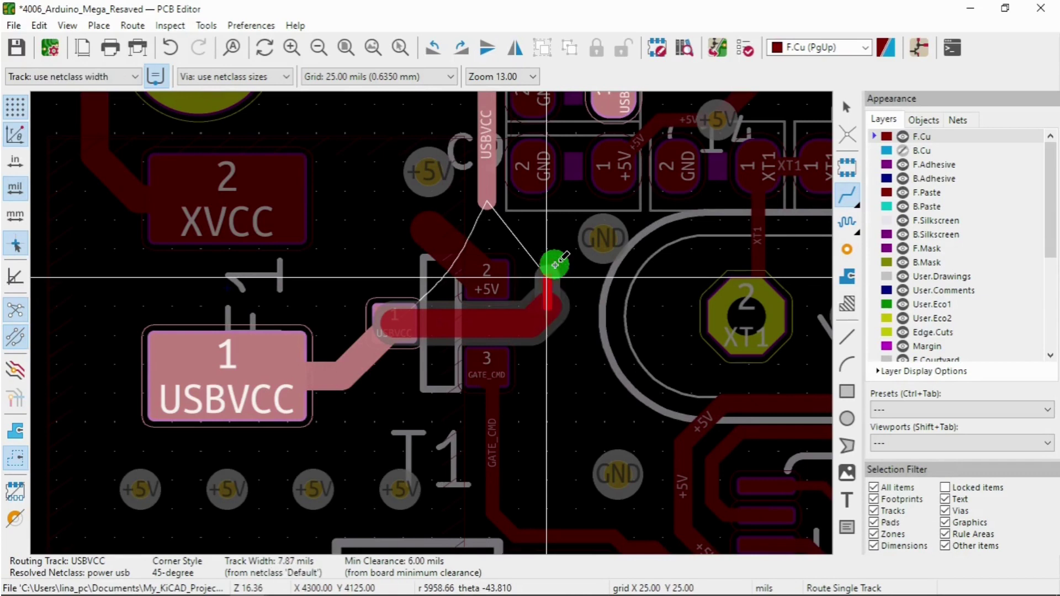
{"action": "key", "text": "w"}
{"action": "key", "text": "w"}
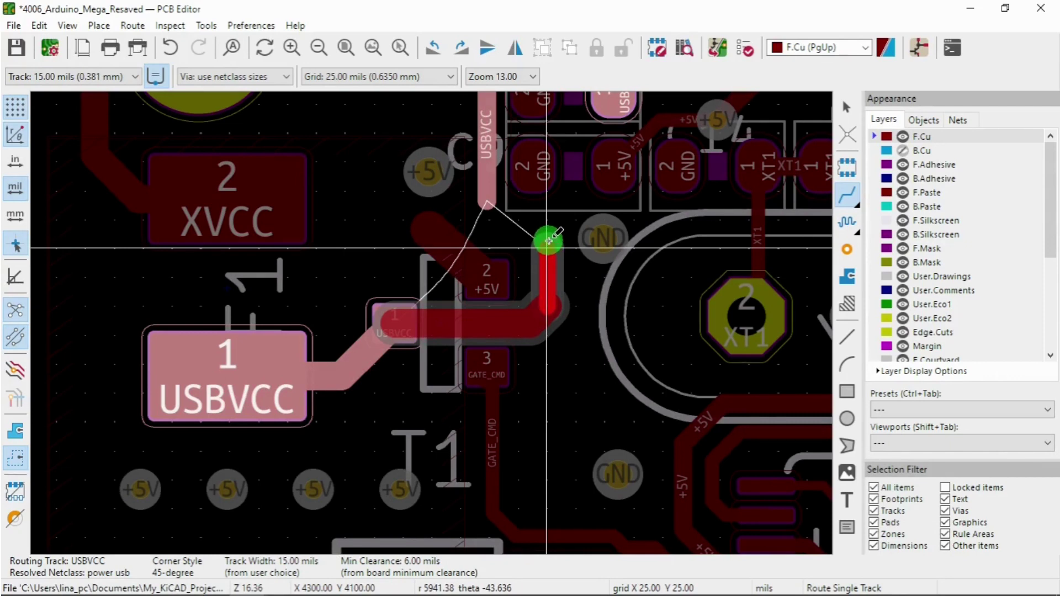
{"action": "left_click", "coordinate": [548, 240]}
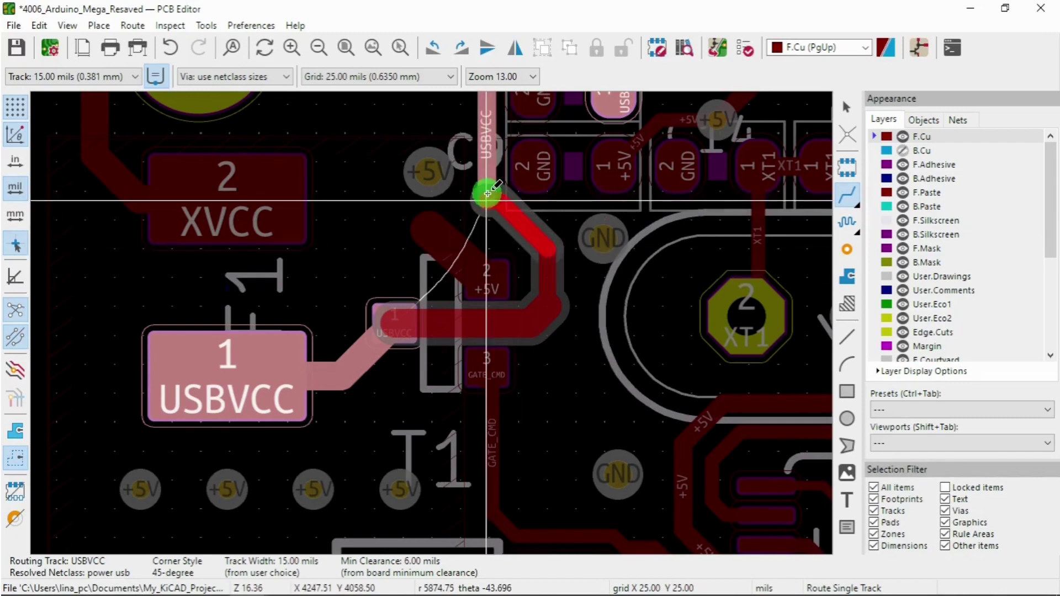
{"action": "left_click", "coordinate": [482, 161]}
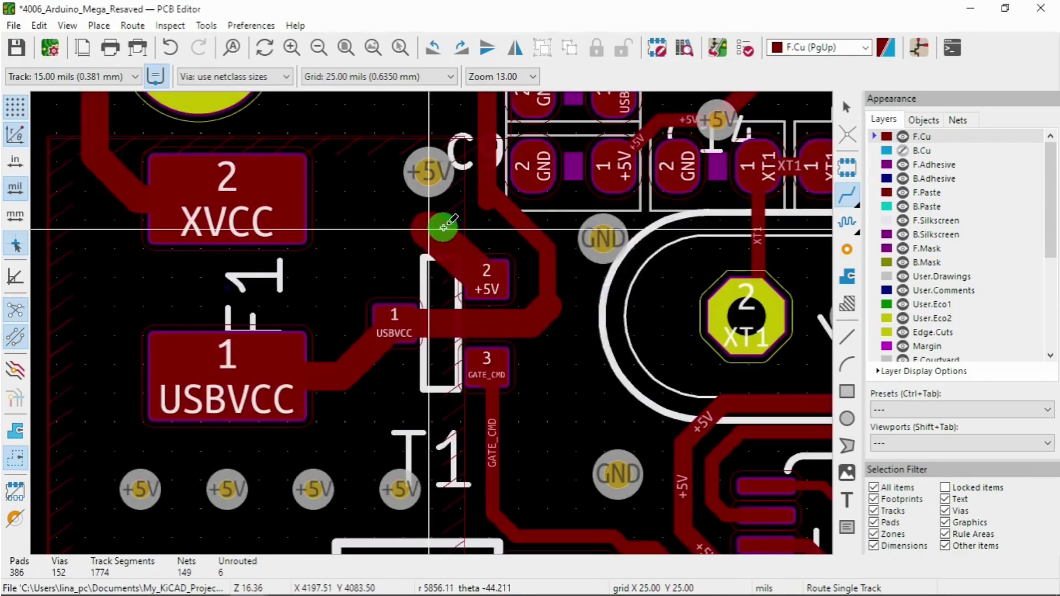
{"action": "key", "text": "Escape"}
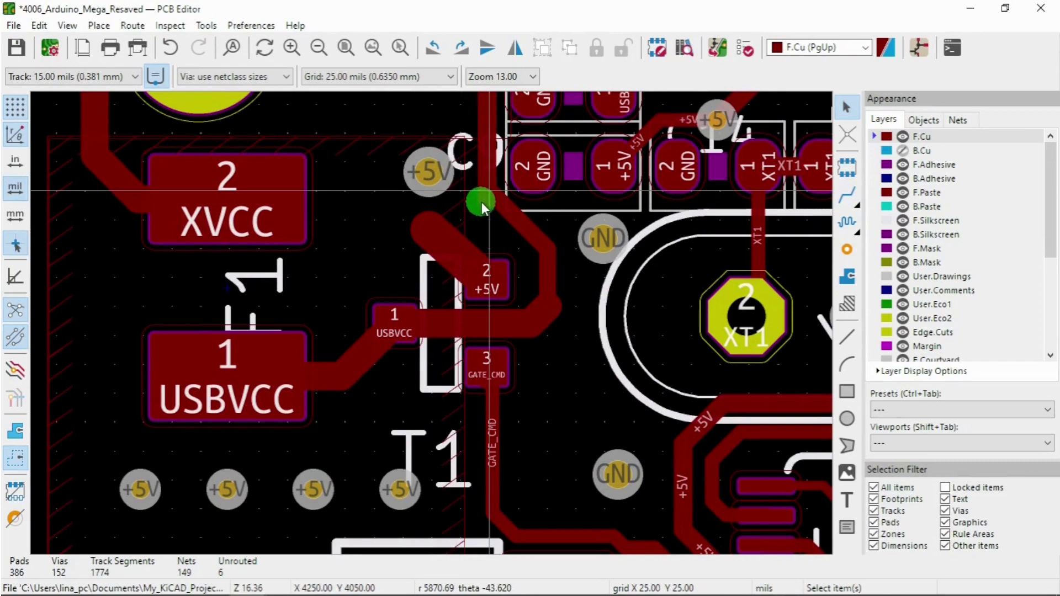
Delete the short leftover USBVCC segment near the top.
{"action": "left_click", "coordinate": [481, 202]}
{"action": "key", "text": "b"}
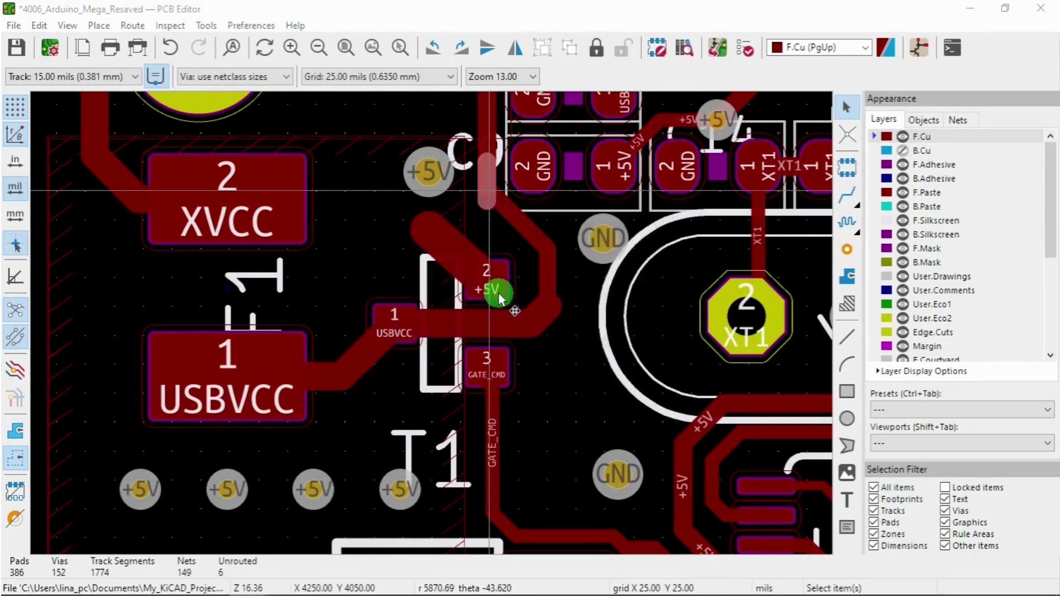
{"action": "scroll", "coordinate": [531, 268], "scroll_direction": "up", "scroll_amount": 4}
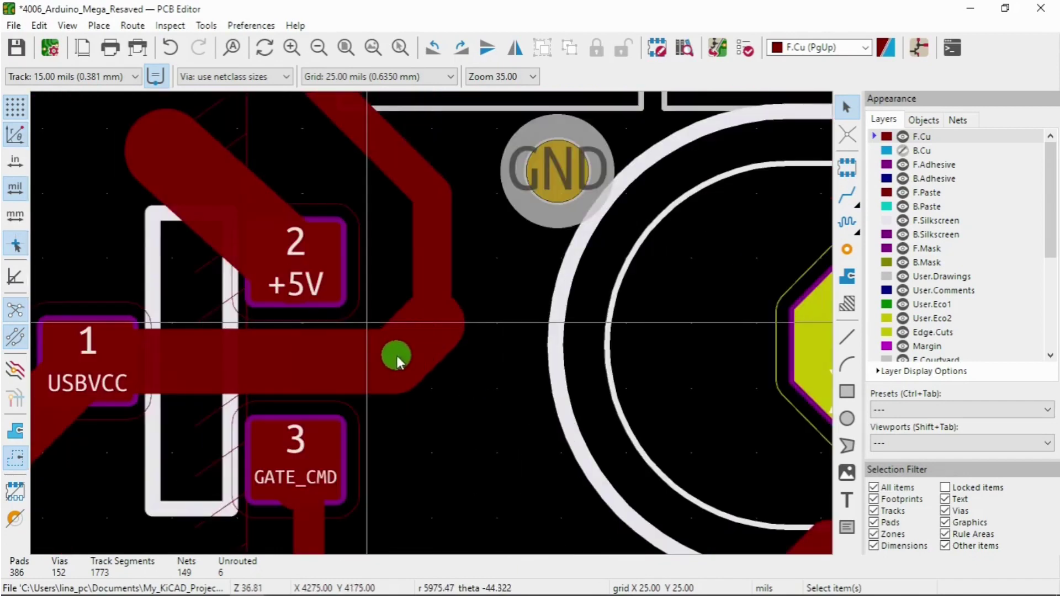
Check the vertical 15-mil segment and the 20.5-mil-long corner track, which is 25 mils wide.
{"action": "left_click", "coordinate": [423, 330]}
{"action": "key", "text": "e"}
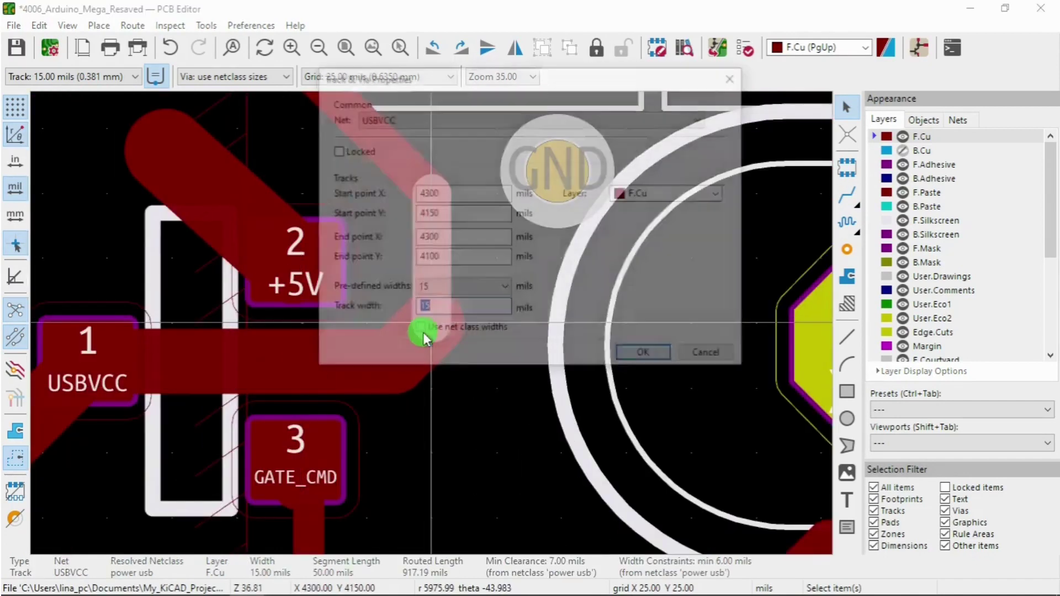
{"action": "left_click", "coordinate": [703, 355]}
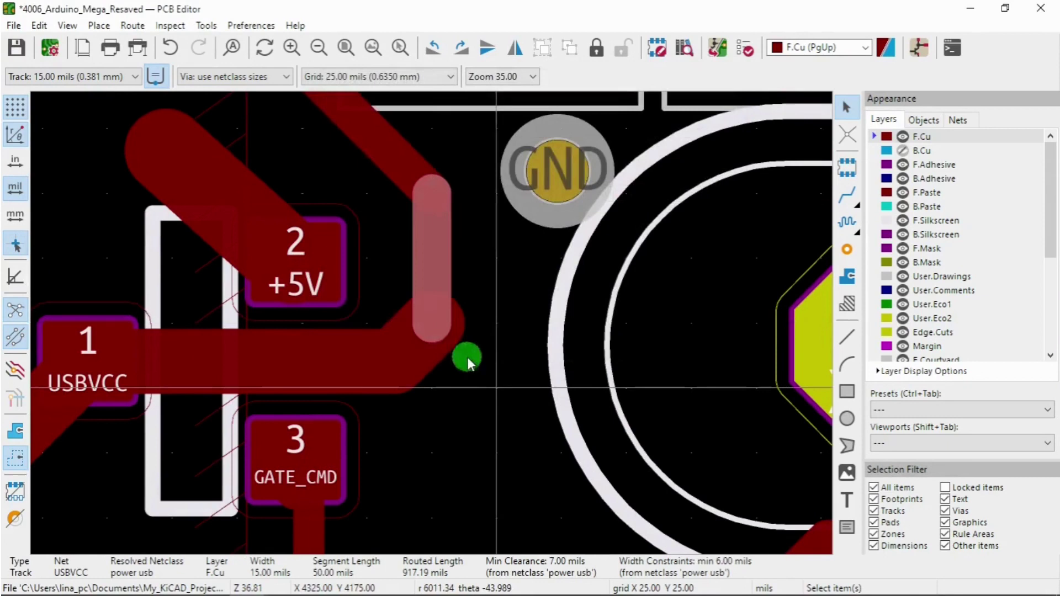
{"action": "left_click", "coordinate": [396, 348]}
{"action": "left_click", "coordinate": [450, 388]}
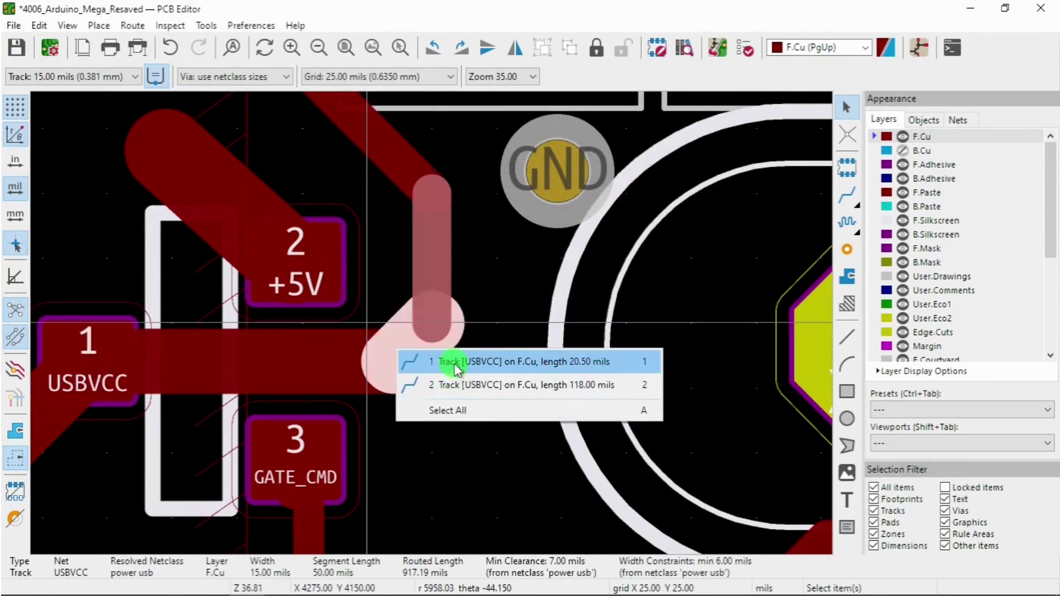
{"action": "left_click", "coordinate": [454, 362]}
{"action": "double_click", "coordinate": [424, 348]}
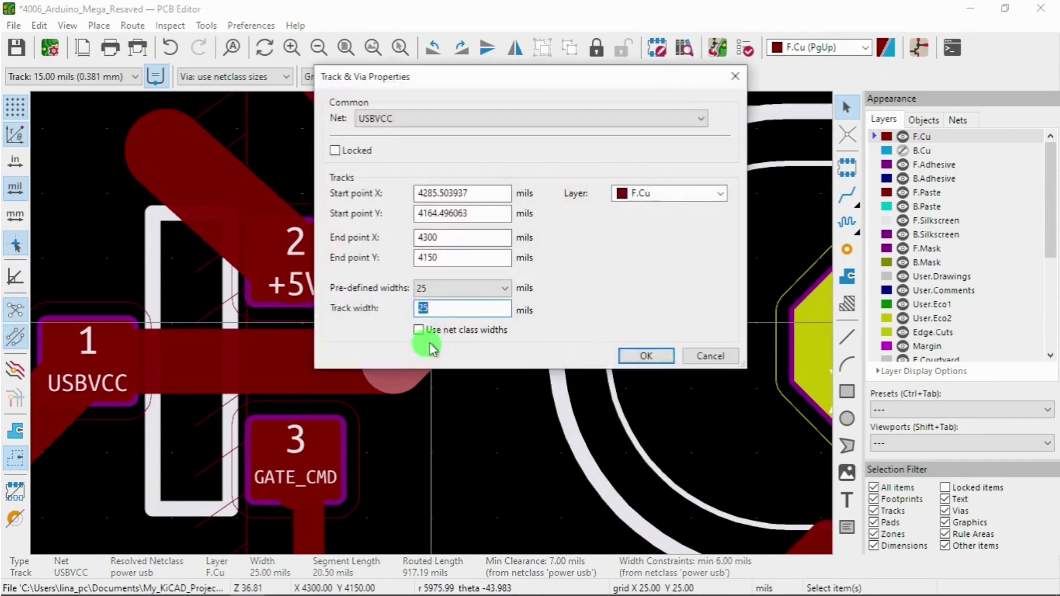
{"action": "left_click", "coordinate": [702, 355]}
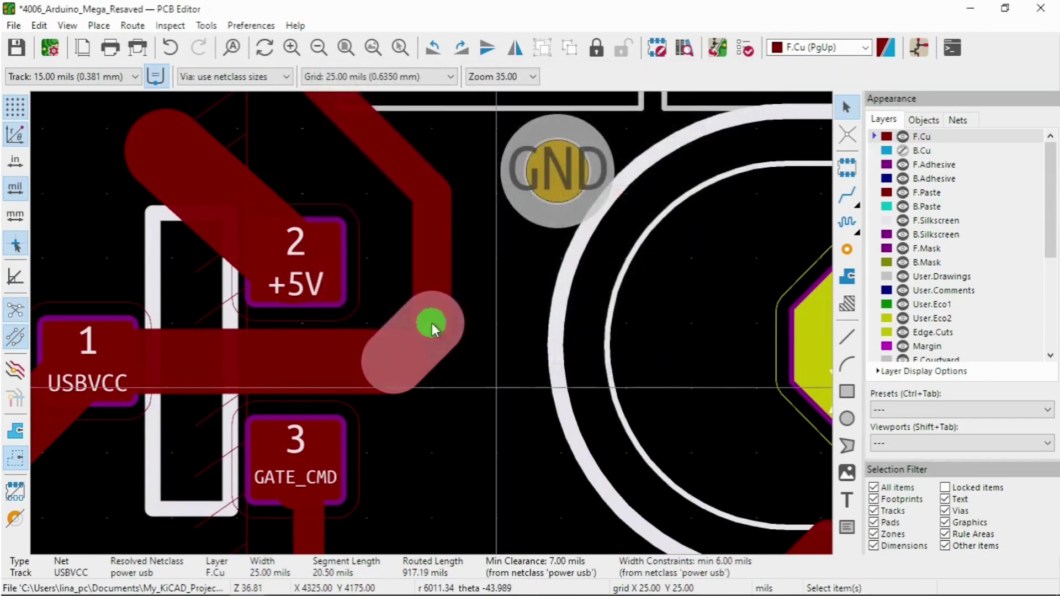
{"action": "scroll", "coordinate": [431, 322], "scroll_direction": "down", "scroll_amount": 3}
{"action": "scroll", "coordinate": [430, 322], "scroll_direction": "down", "scroll_amount": 2}
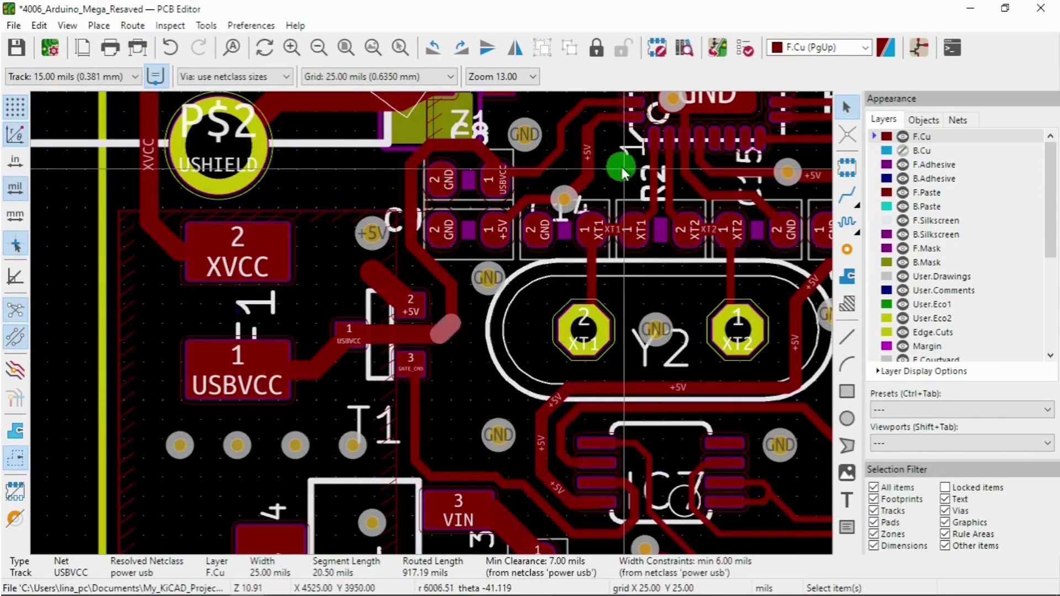
{"action": "scroll", "coordinate": [639, 154], "scroll_direction": "down", "scroll_amount": 2}
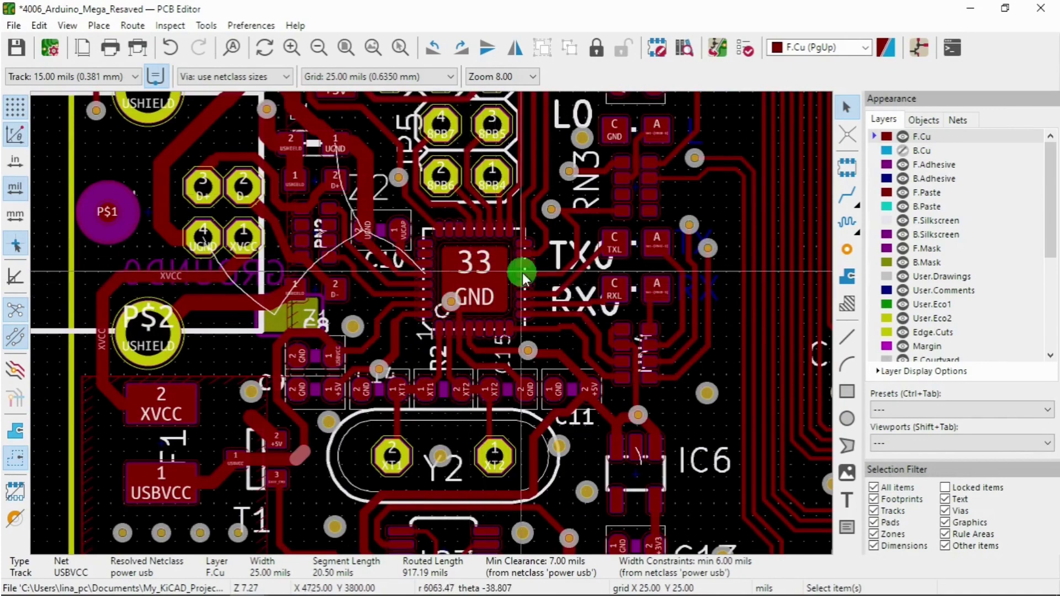
{"action": "scroll", "coordinate": [523, 272], "scroll_direction": "up", "scroll_amount": 2}
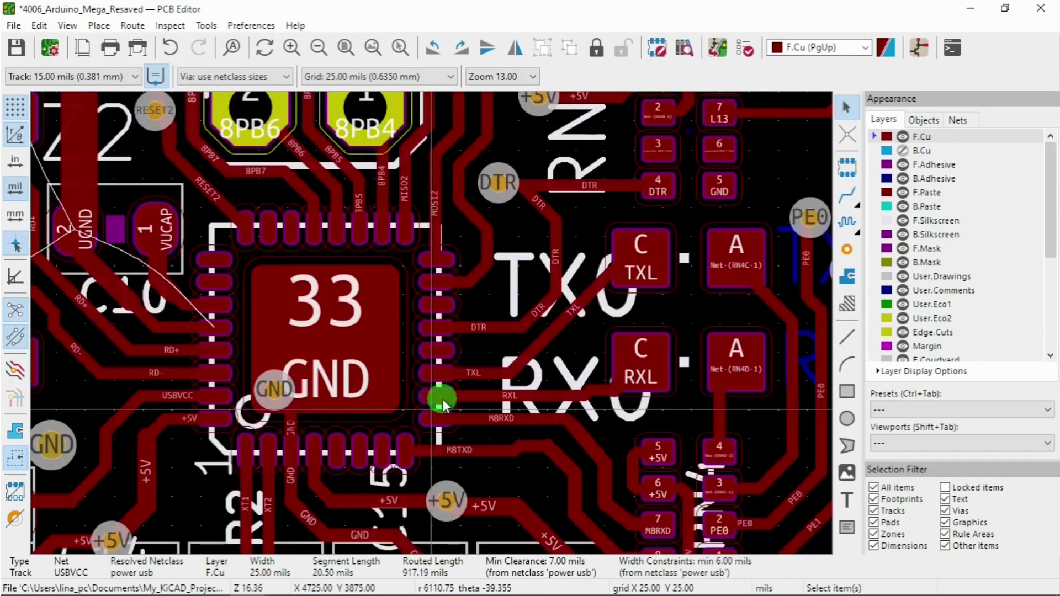
{"action": "scroll", "coordinate": [445, 399], "scroll_direction": "down", "scroll_amount": 1}
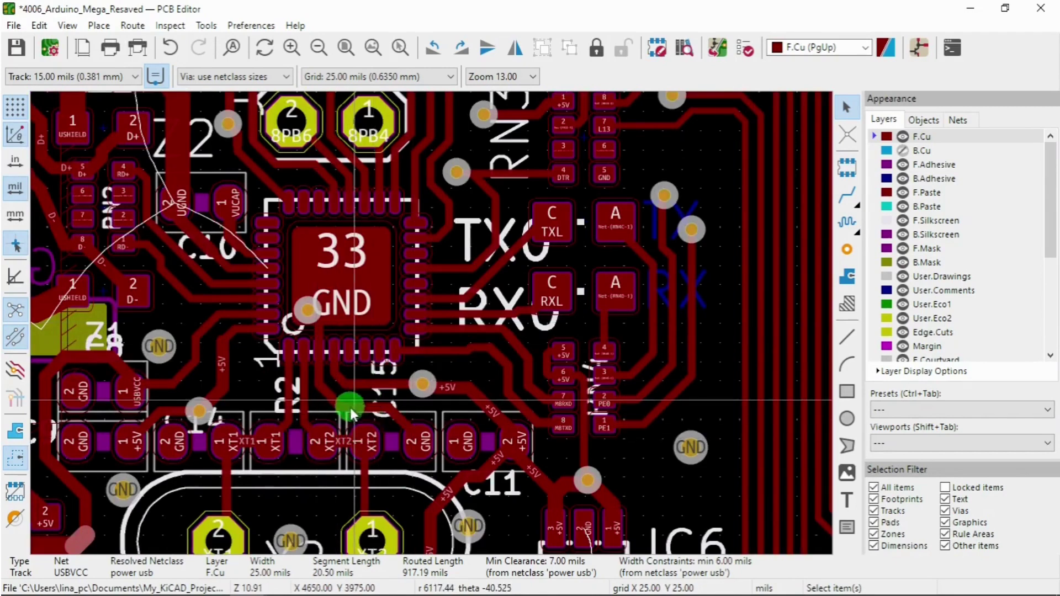
{"action": "scroll", "coordinate": [237, 362], "scroll_direction": "up", "scroll_amount": 2}
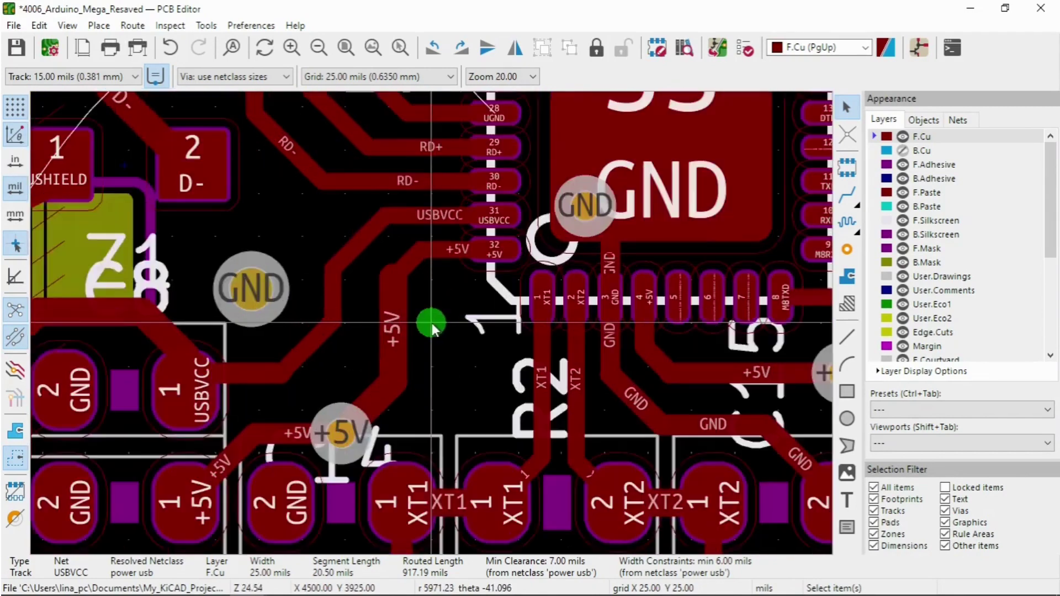
{"action": "scroll", "coordinate": [432, 323], "scroll_direction": "up", "scroll_amount": 1}
{"action": "scroll", "coordinate": [432, 323], "scroll_direction": "up", "scroll_amount": 1}
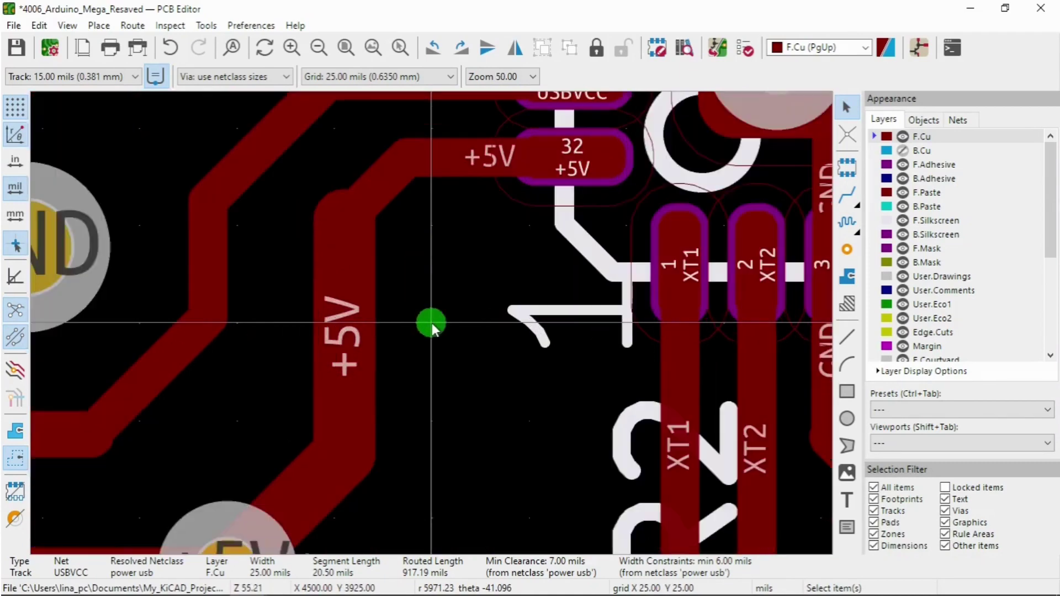
{"action": "scroll", "coordinate": [428, 327], "scroll_direction": "down", "scroll_amount": 1}
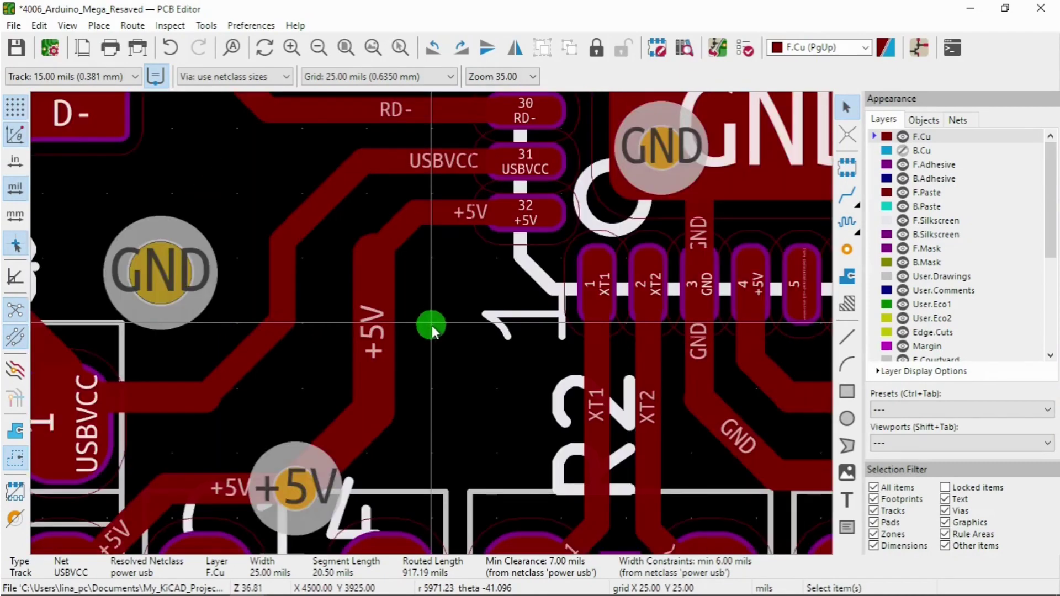
{"action": "left_click", "coordinate": [449, 213]}
{"action": "double_click", "coordinate": [450, 213]}
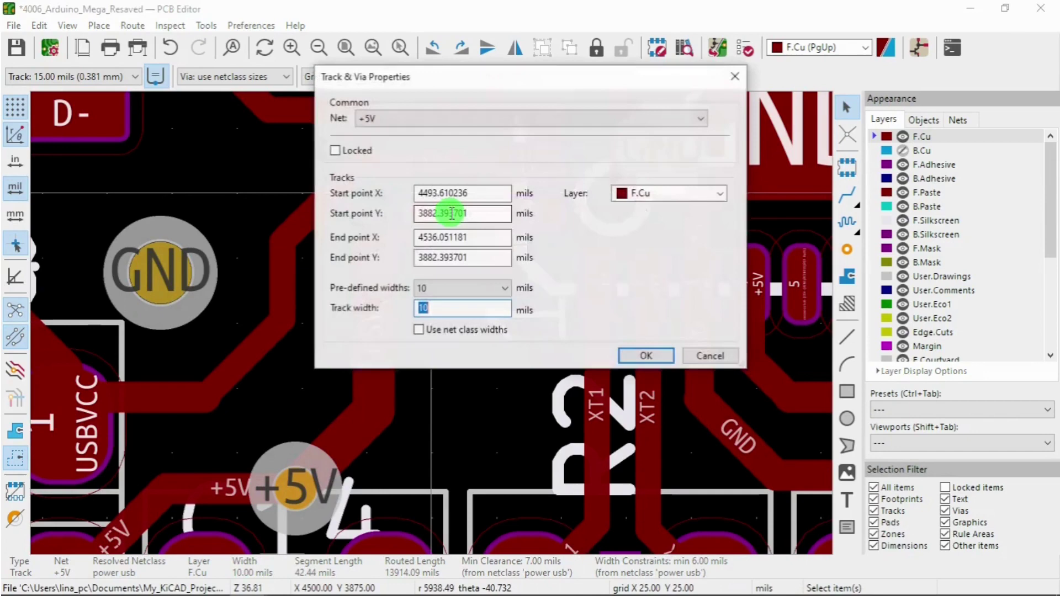
{"action": "left_click", "coordinate": [710, 358]}
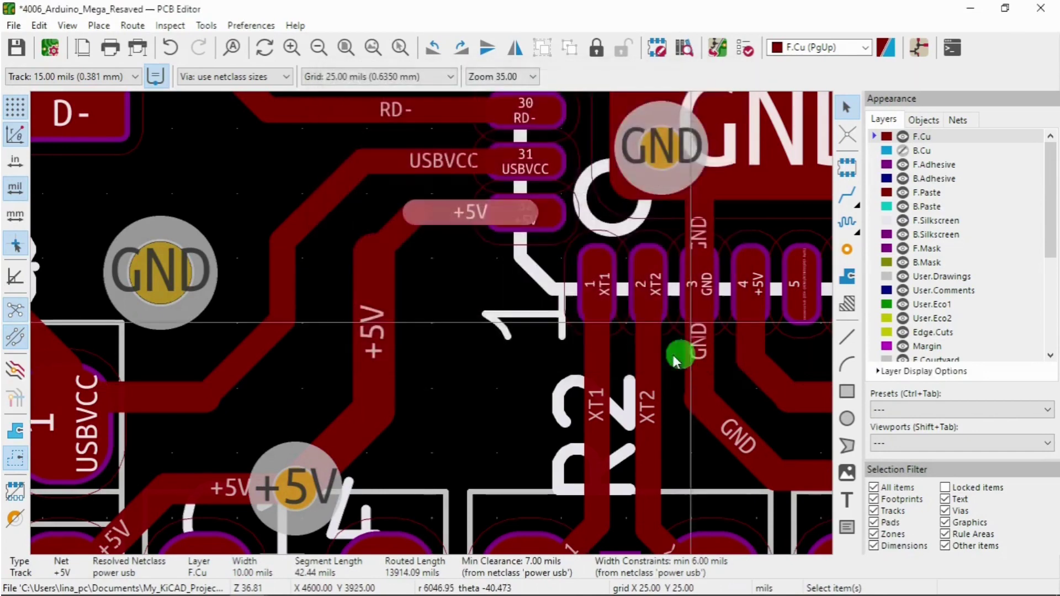
{"action": "double_click", "coordinate": [376, 271]}
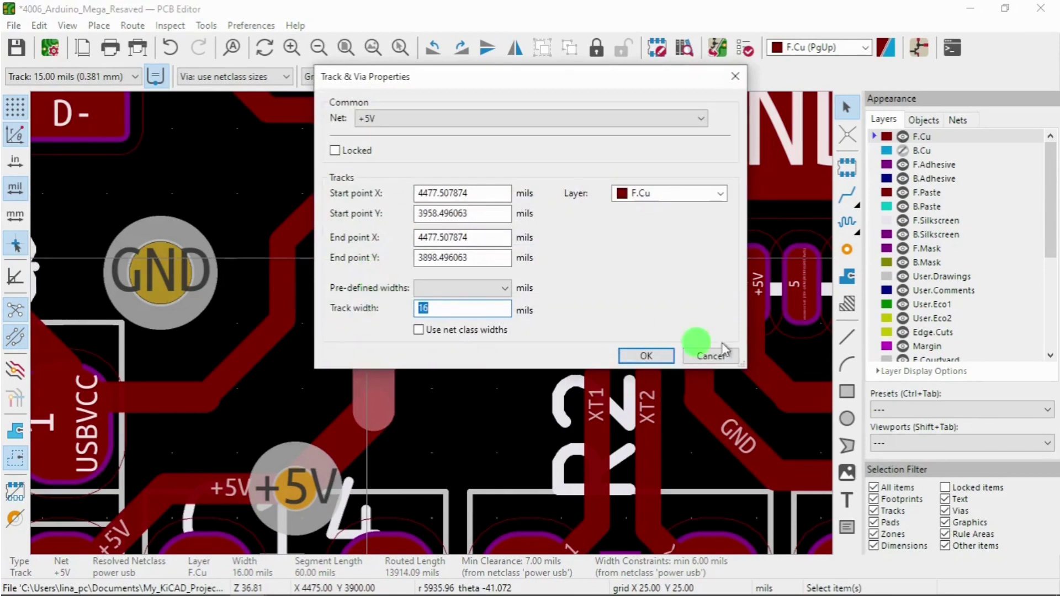
{"action": "left_click", "coordinate": [710, 356]}
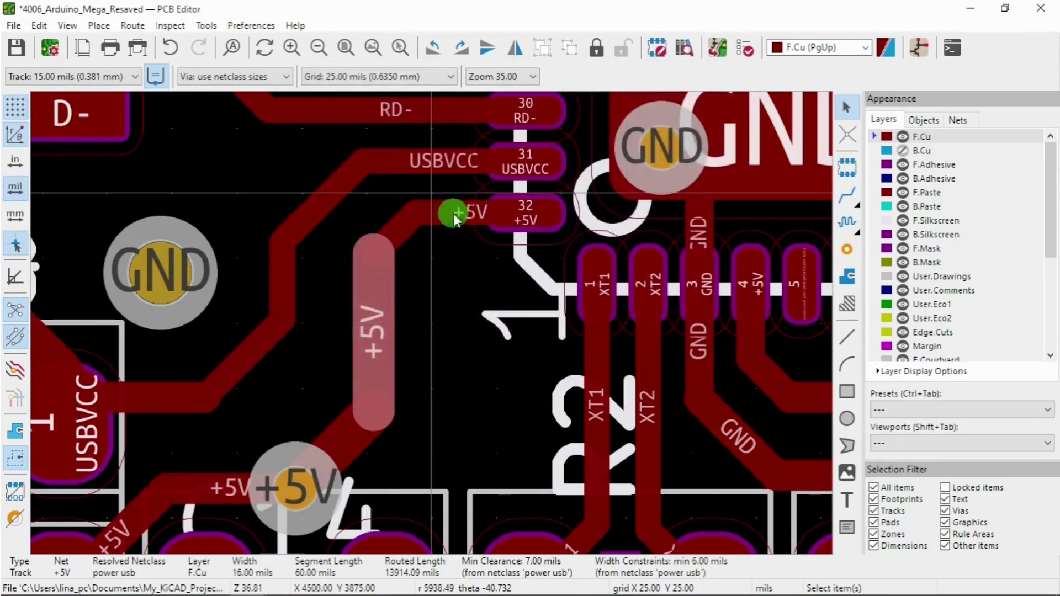
{"action": "left_click", "coordinate": [453, 220]}
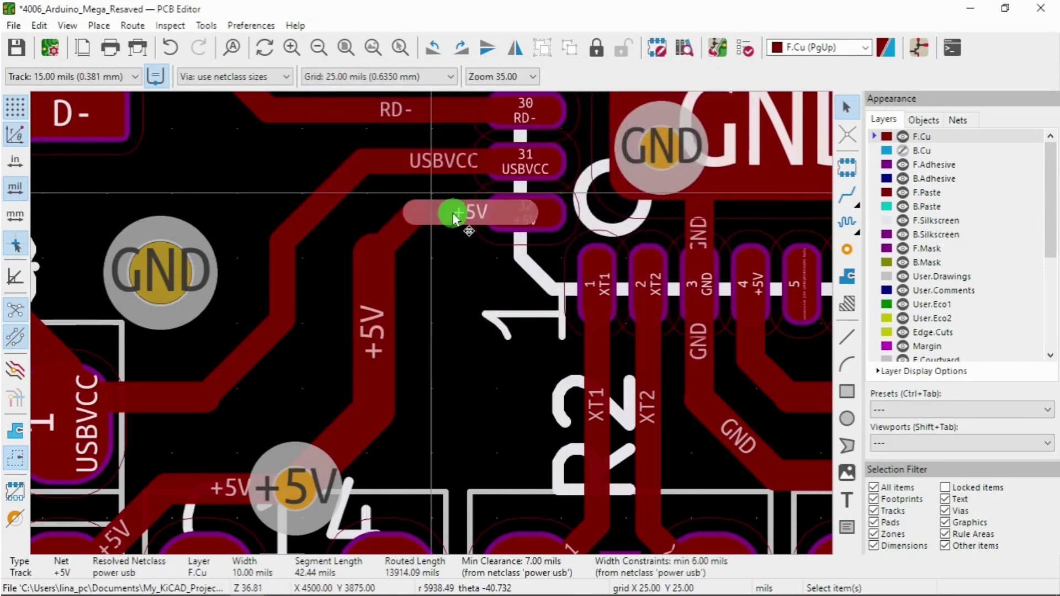
Delete the 10-mil and 16-mil +5V segments at pin 32, including the vertical one.
{"action": "key", "text": "Delete"}
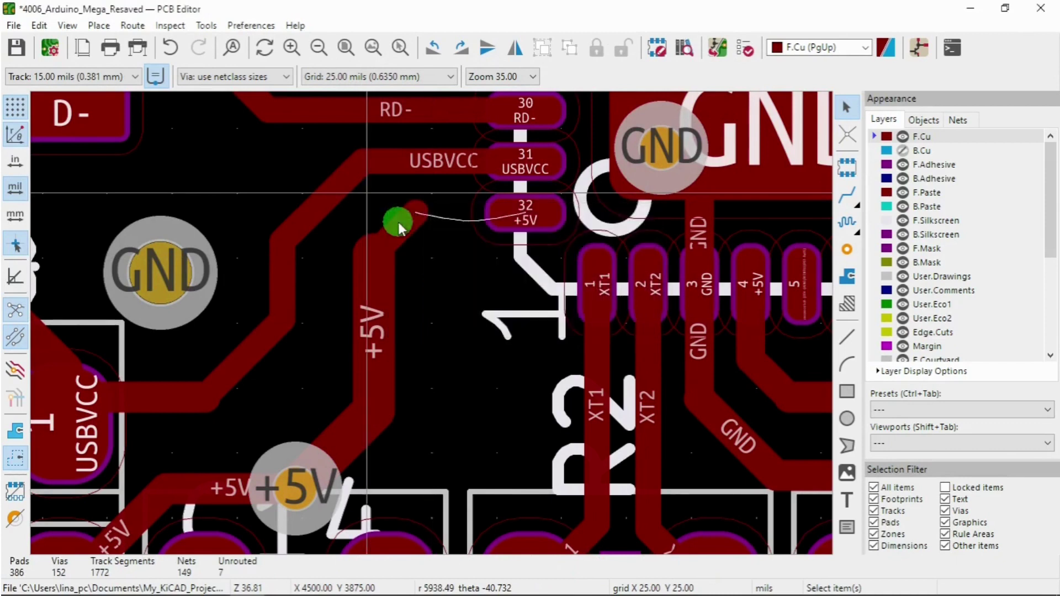
{"action": "key", "text": "Delete"}
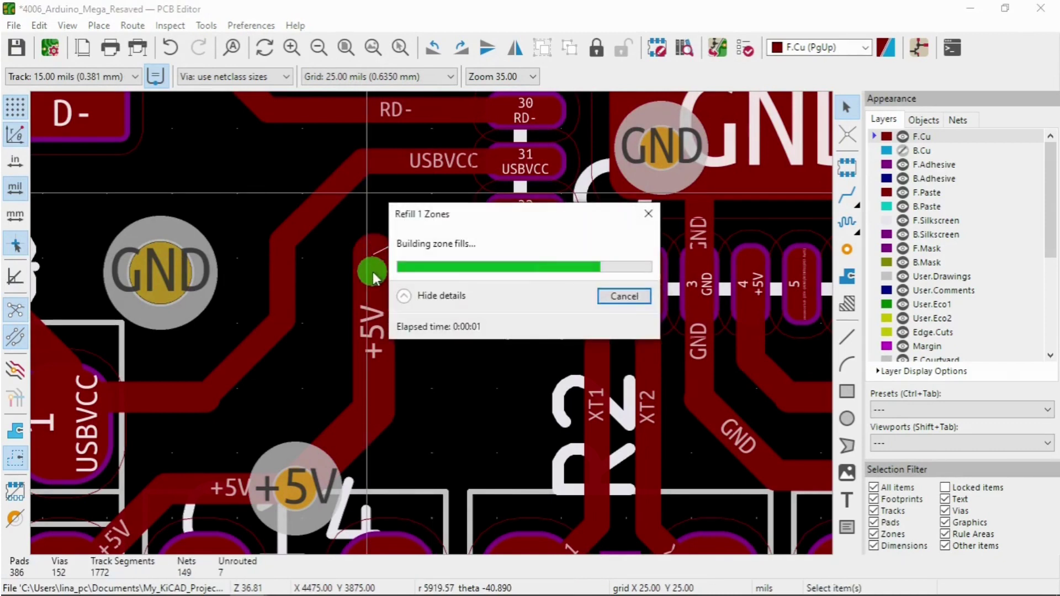
{"action": "left_click", "coordinate": [369, 270]}
{"action": "key", "text": "Delete"}
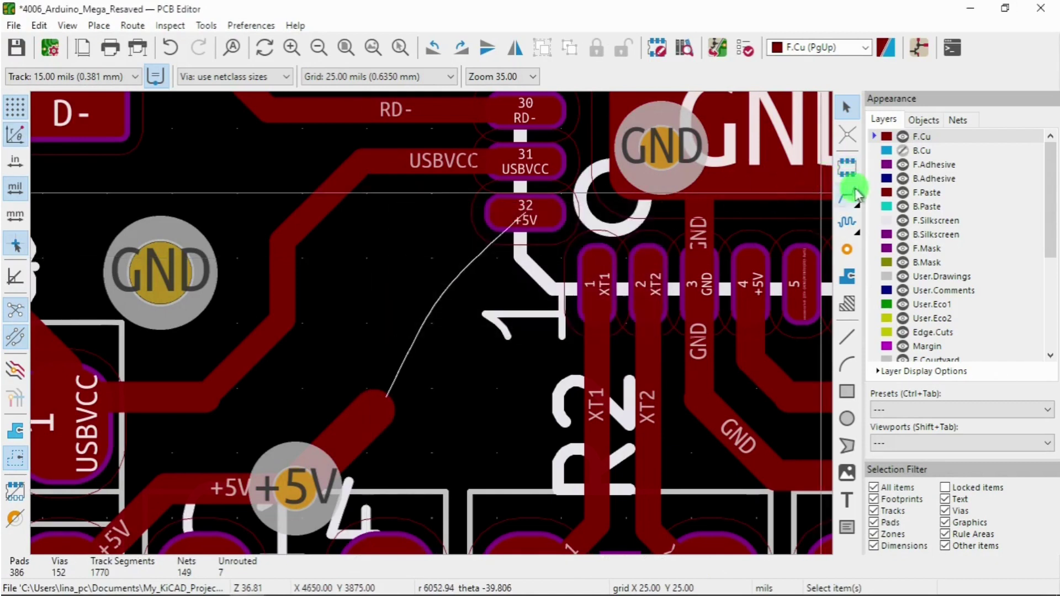
Set the track width to 10 mils and start a +5V route from pin 32.
{"action": "left_click", "coordinate": [104, 82]}
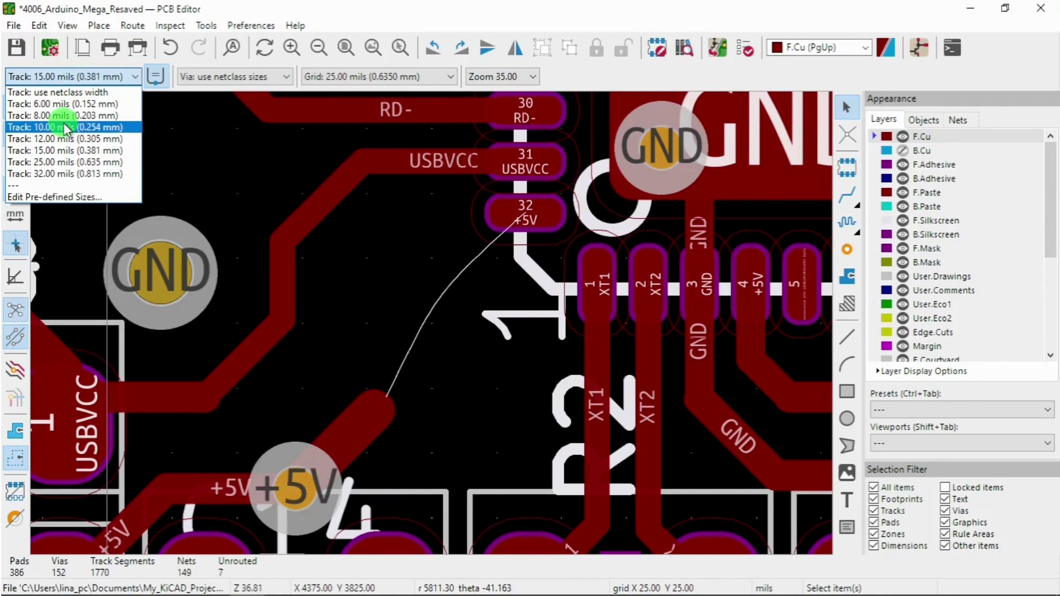
{"action": "left_click", "coordinate": [65, 127]}
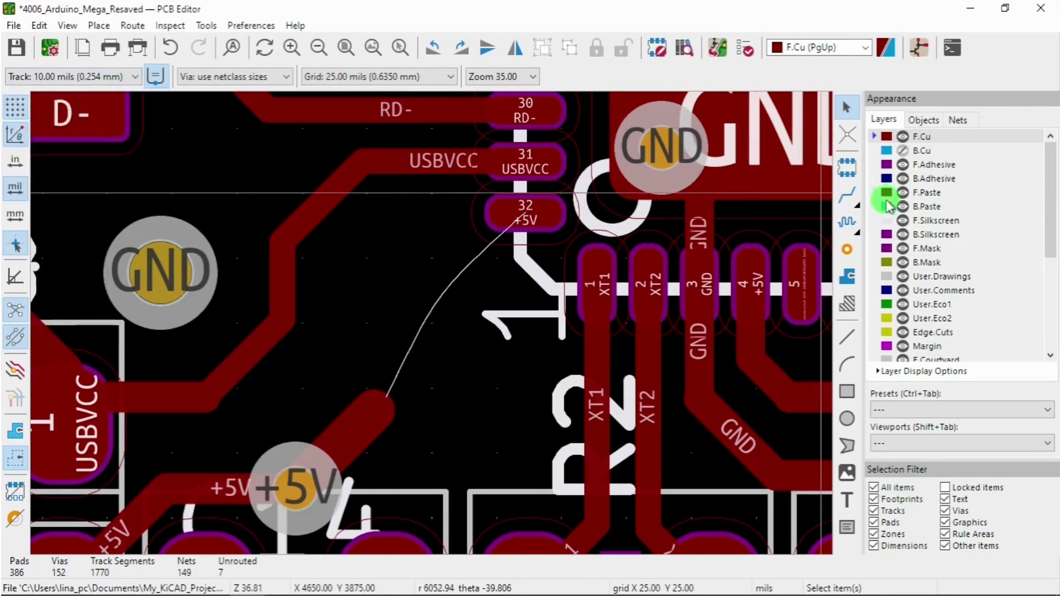
{"action": "left_click", "coordinate": [47, 77]}
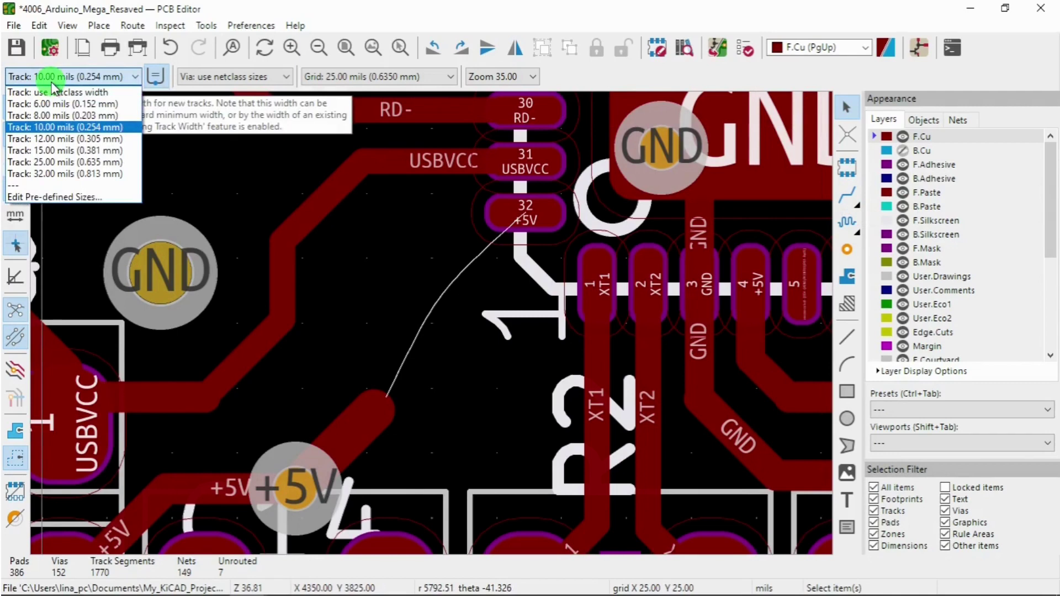
{"action": "left_click", "coordinate": [44, 128]}
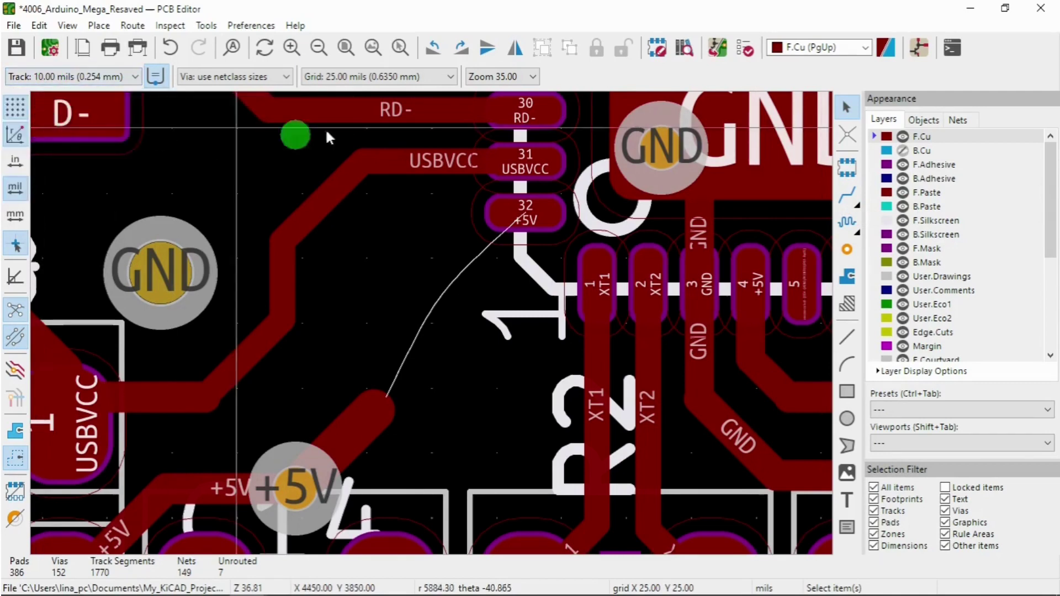
{"action": "left_click", "coordinate": [847, 195]}
{"action": "left_click", "coordinate": [486, 213]}
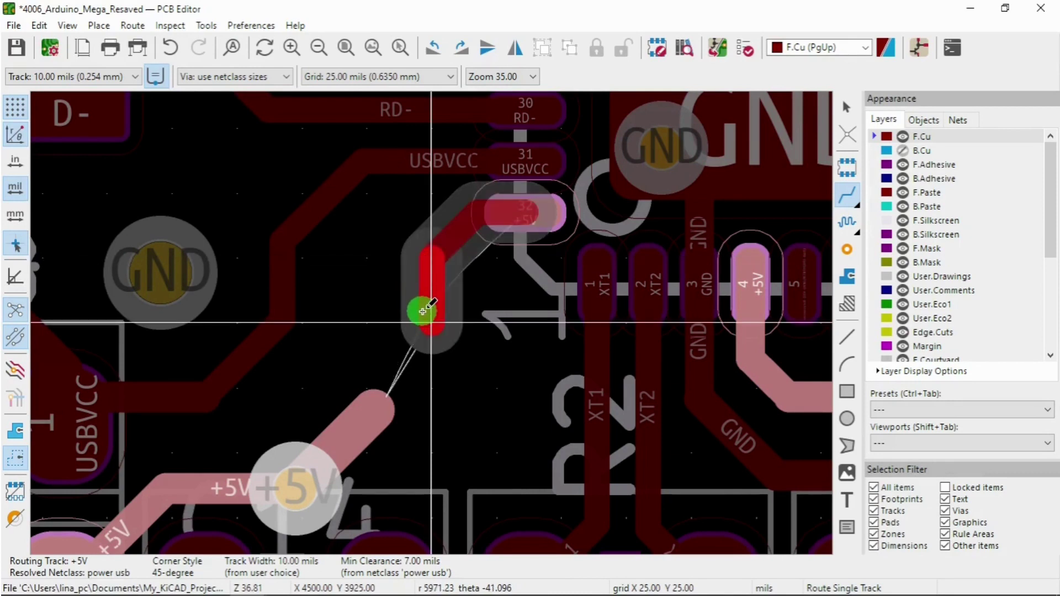
Switch the in-progress +5V route to a 16-mil width and end it on the +5V via.
{"action": "key", "text": "q"}
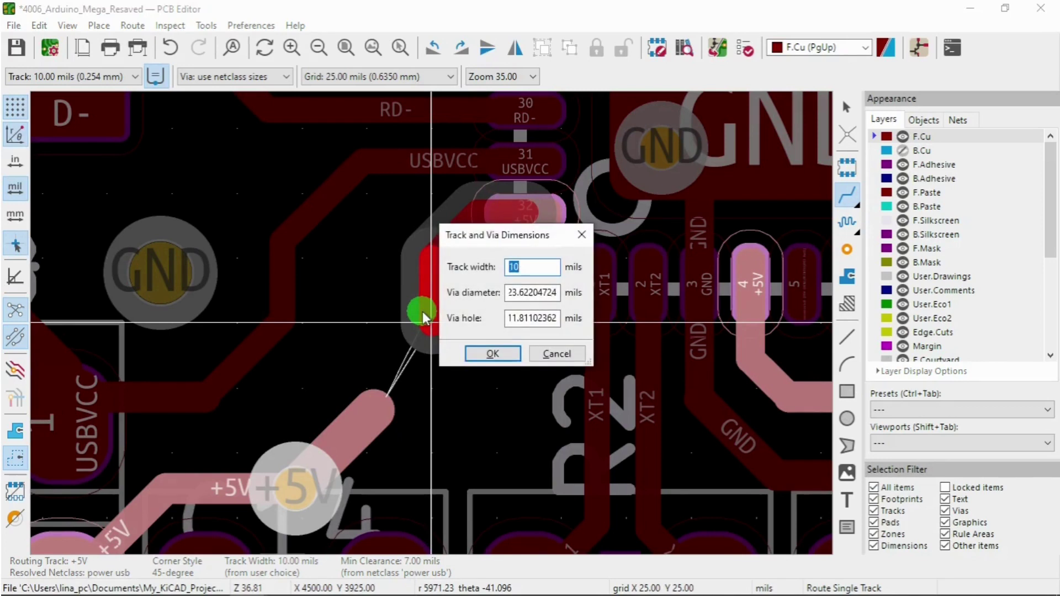
{"action": "type", "text": "16"}
{"action": "key", "text": "Return"}
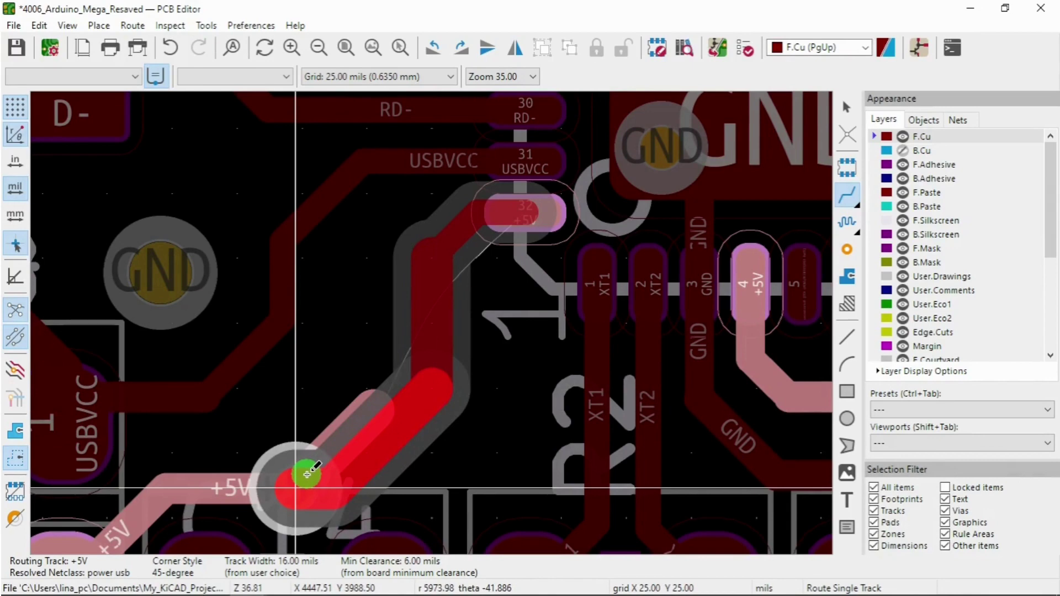
{"action": "left_click", "coordinate": [307, 474]}
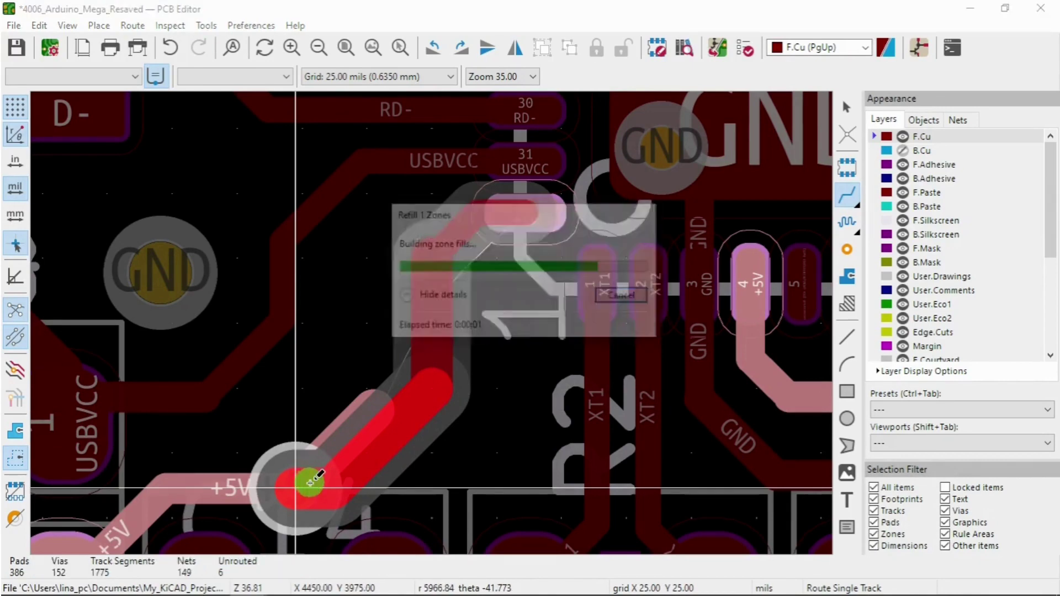
Remove the short redundant +5V segment beside the via, then zoom out.
{"action": "key", "text": "Escape"}
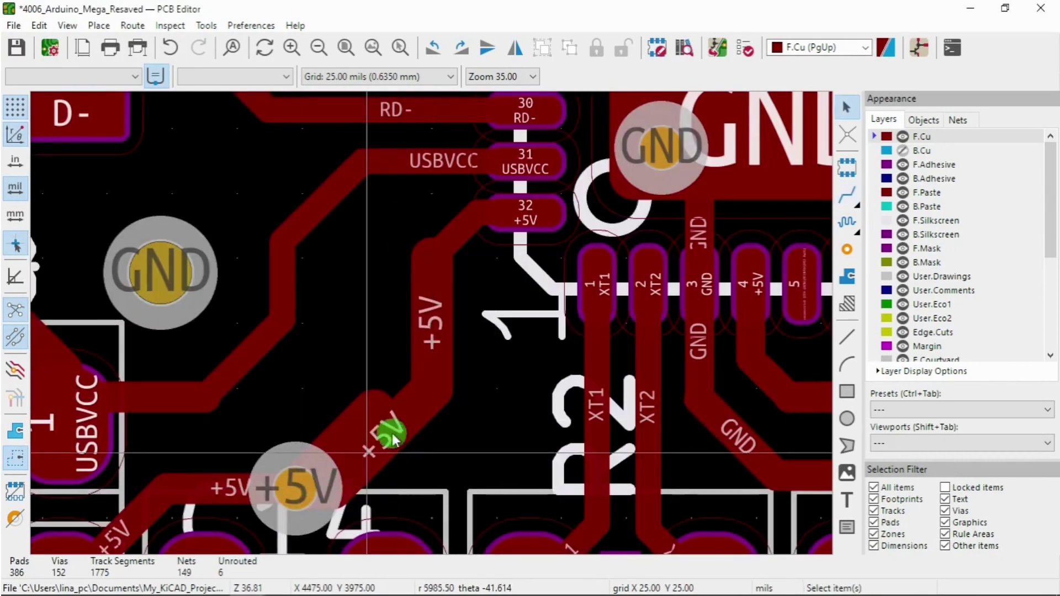
{"action": "left_click", "coordinate": [363, 419]}
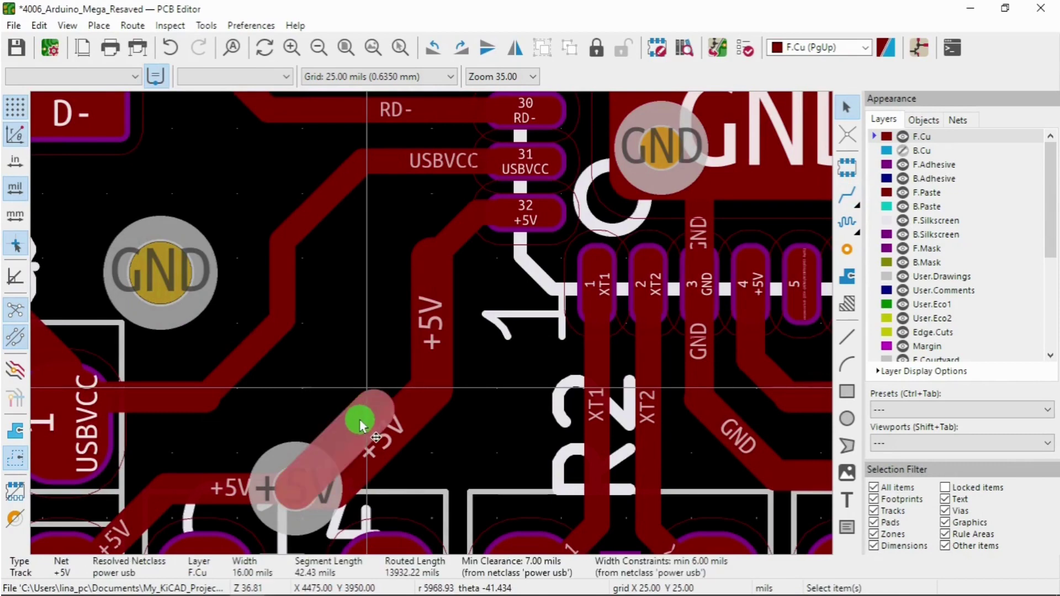
{"action": "key", "text": "Delete"}
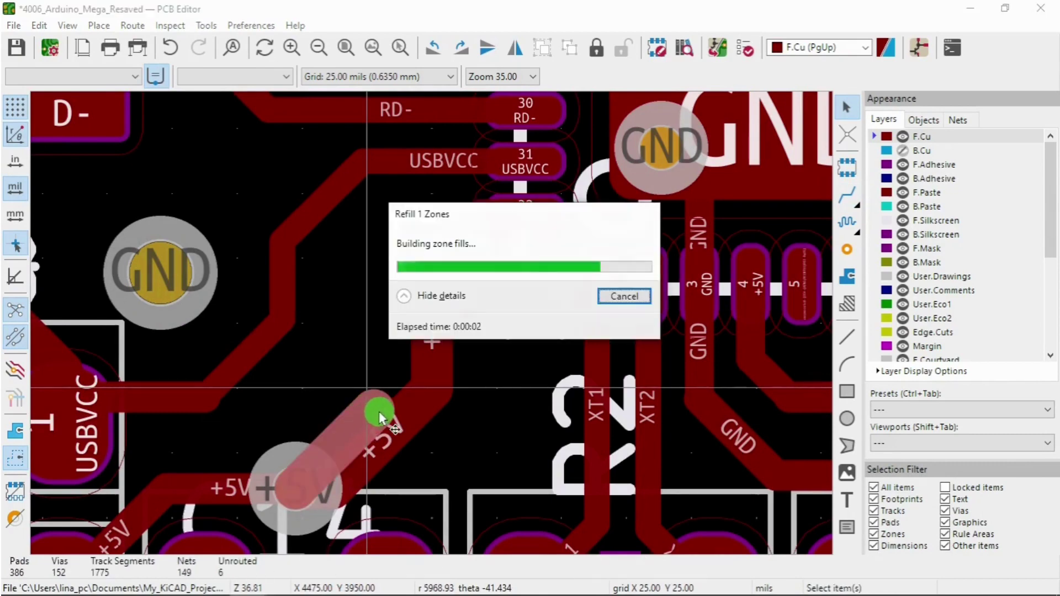
{"action": "scroll", "coordinate": [428, 420], "scroll_direction": "down", "scroll_amount": 3}
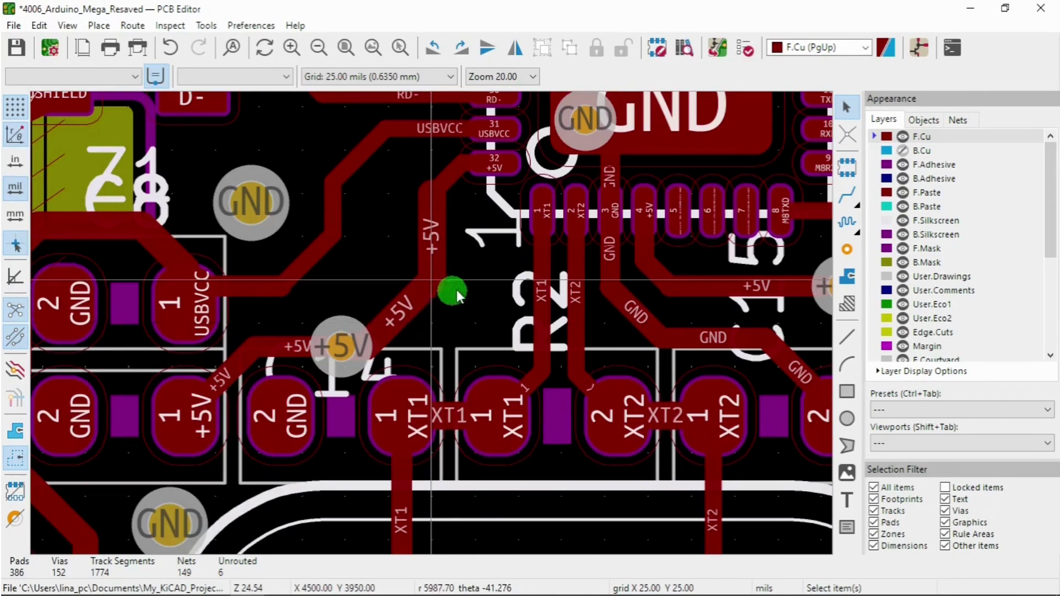